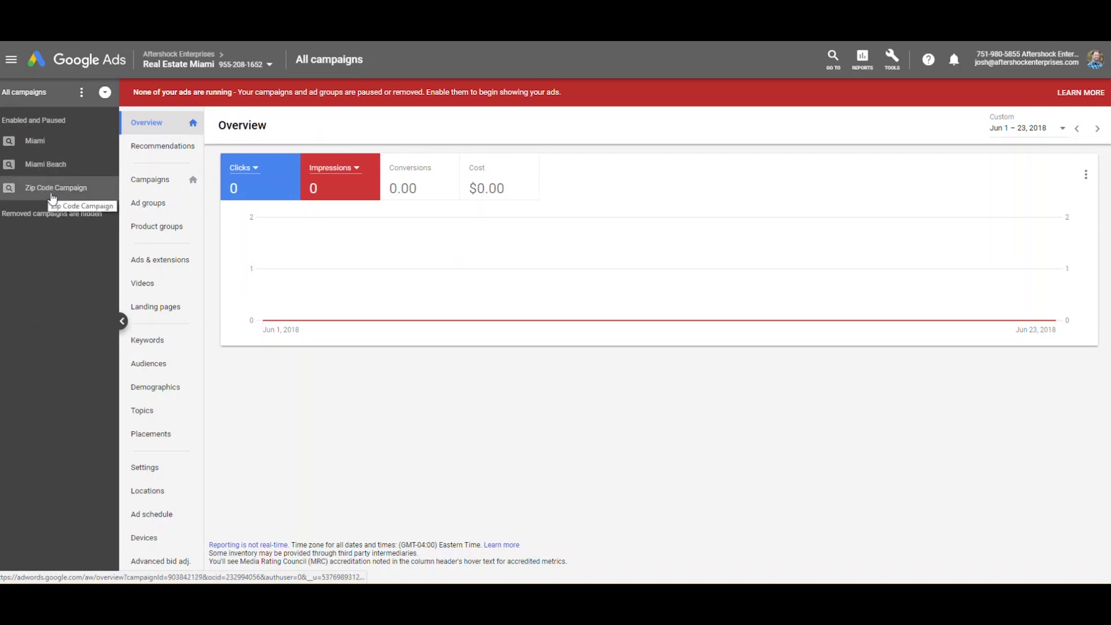
# Step: Browse the all-campaigns list and the ad groups across all campaigns
pyautogui.moveTo(60, 203)
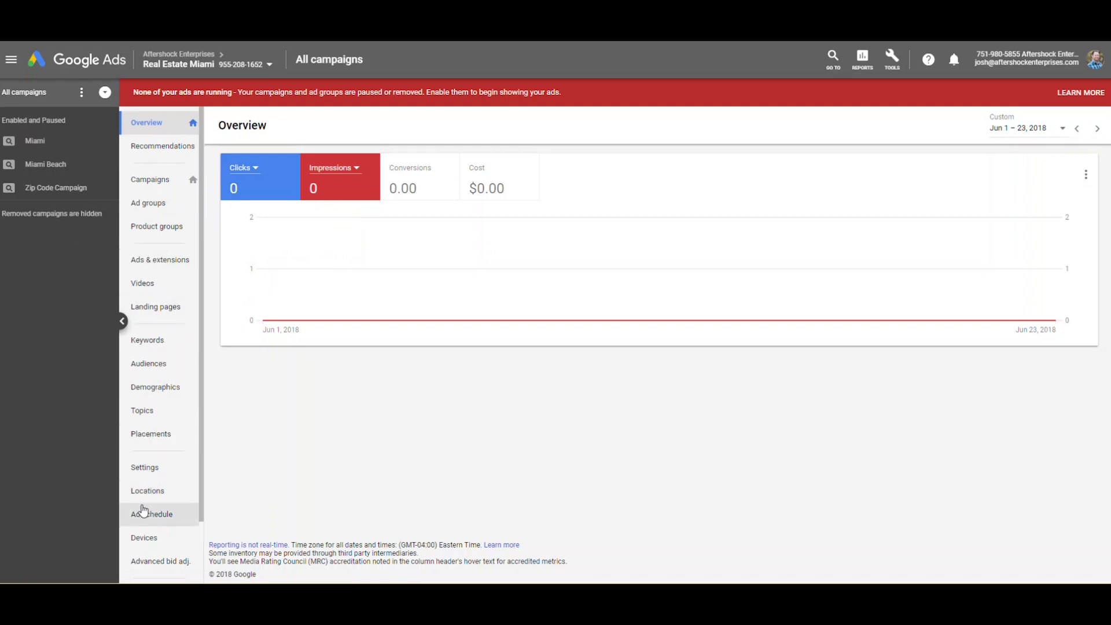
pyautogui.click(158, 182)
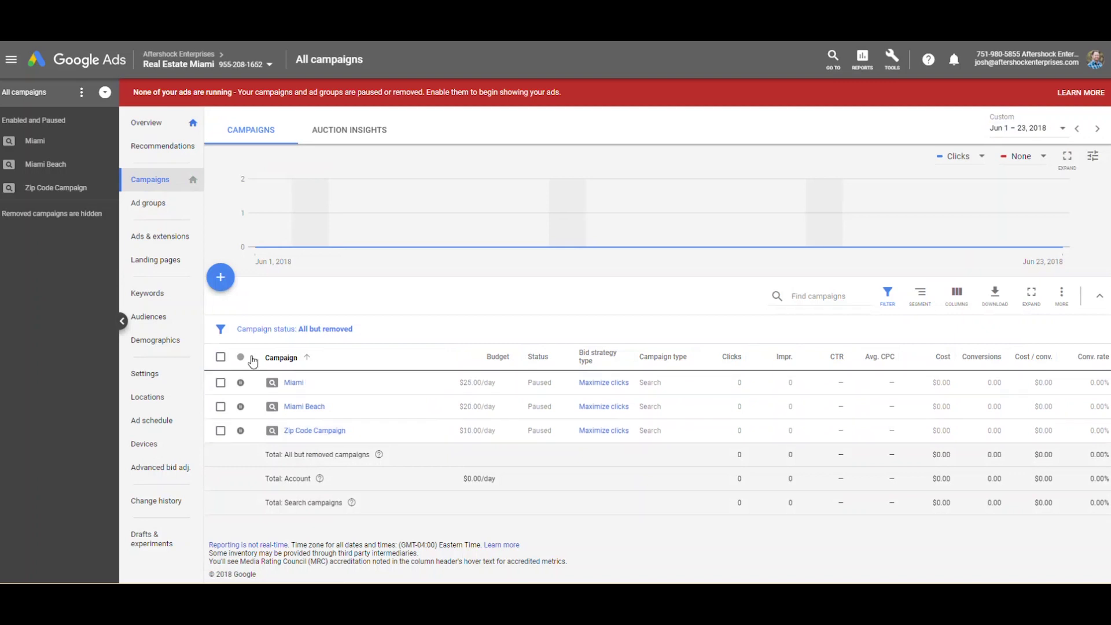
pyautogui.click(167, 214)
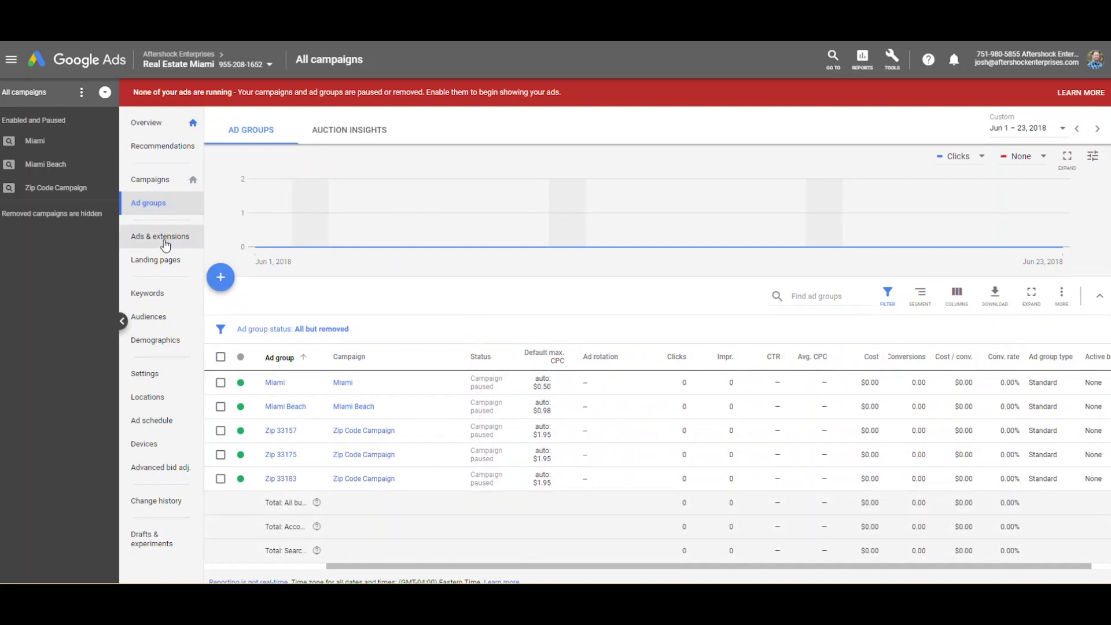
pyautogui.click(164, 180)
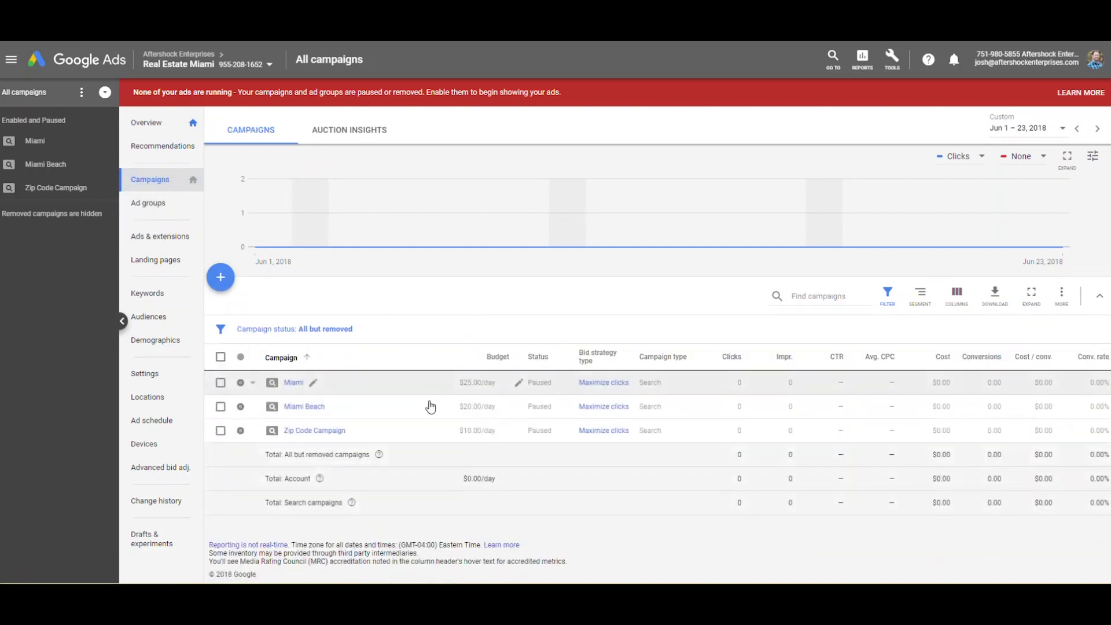
# Step: Review the Miami campaign's ads, its callout and sitelink extensions, and its change history
pyautogui.click(293, 383)
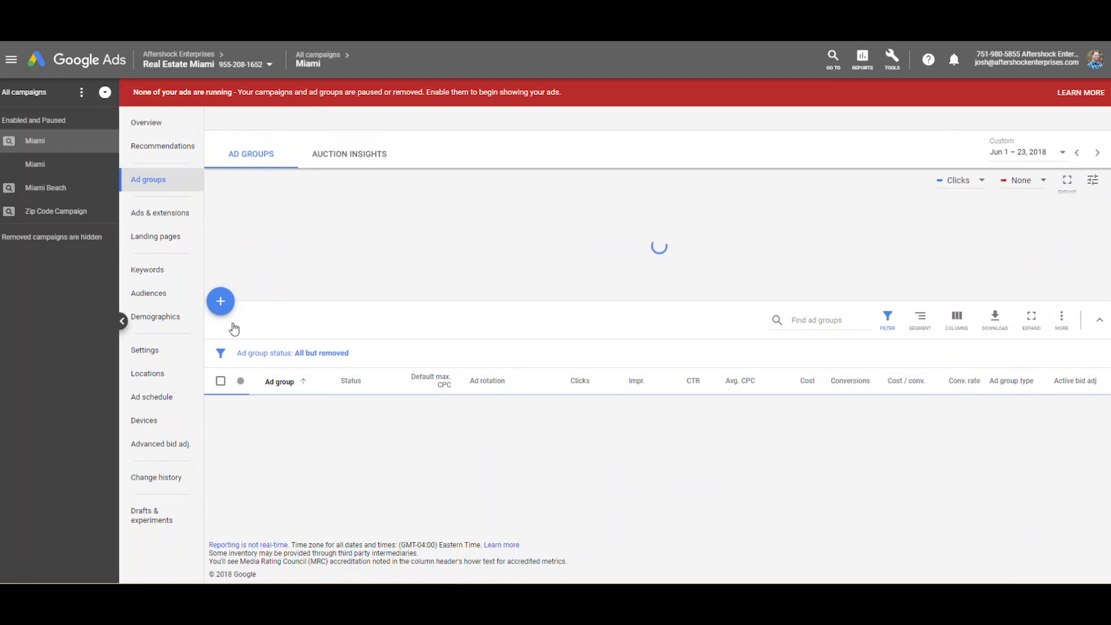
pyautogui.click(155, 218)
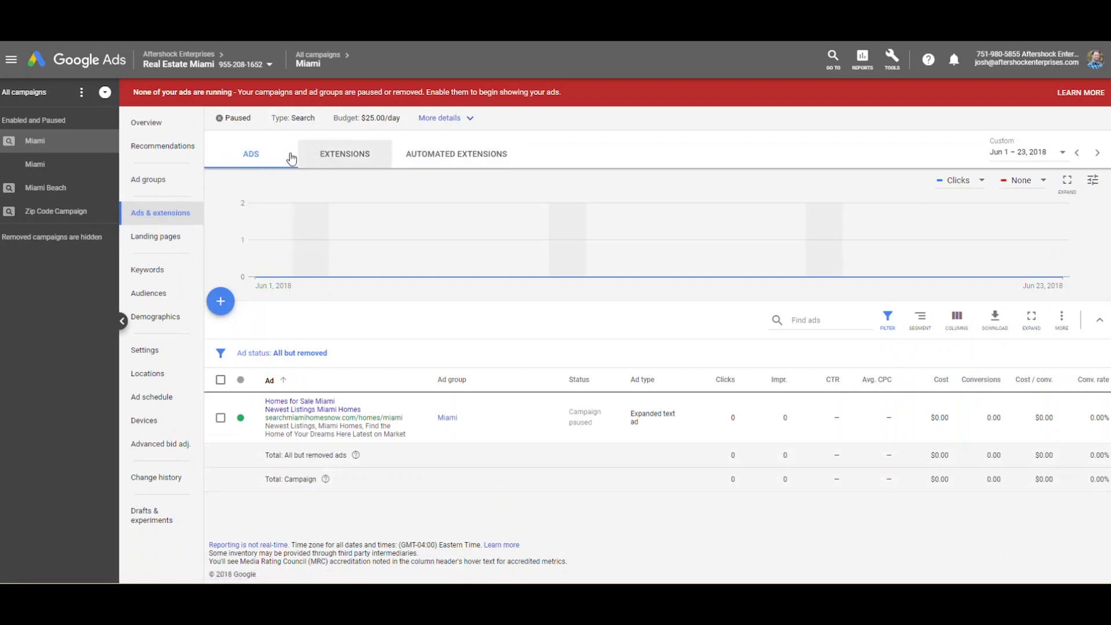
pyautogui.click(351, 159)
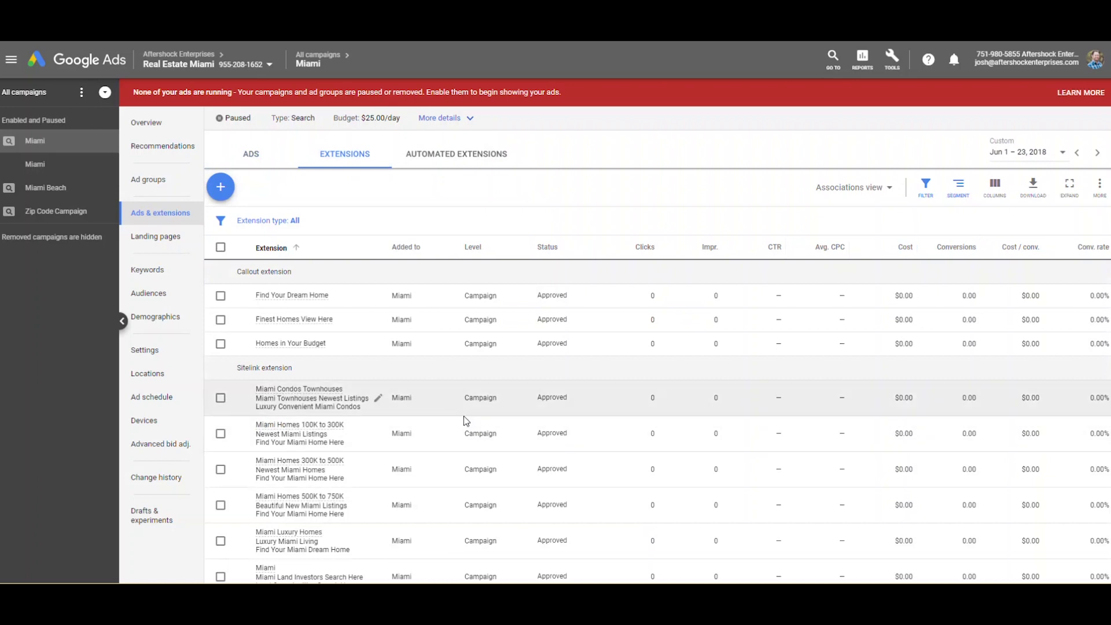
pyautogui.click(241, 157)
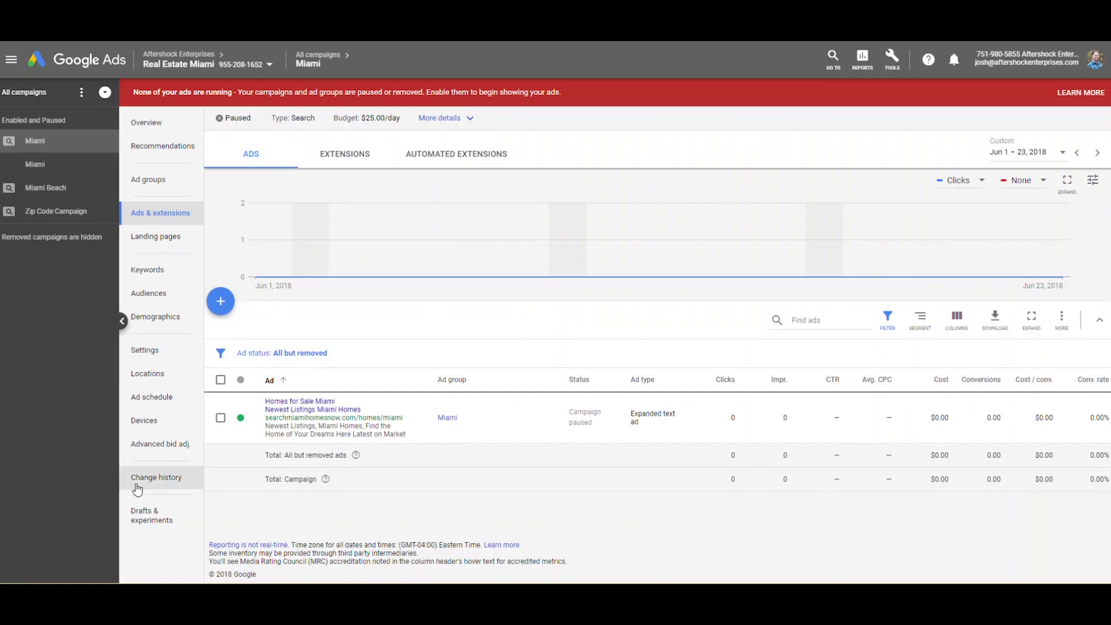
pyautogui.click(166, 484)
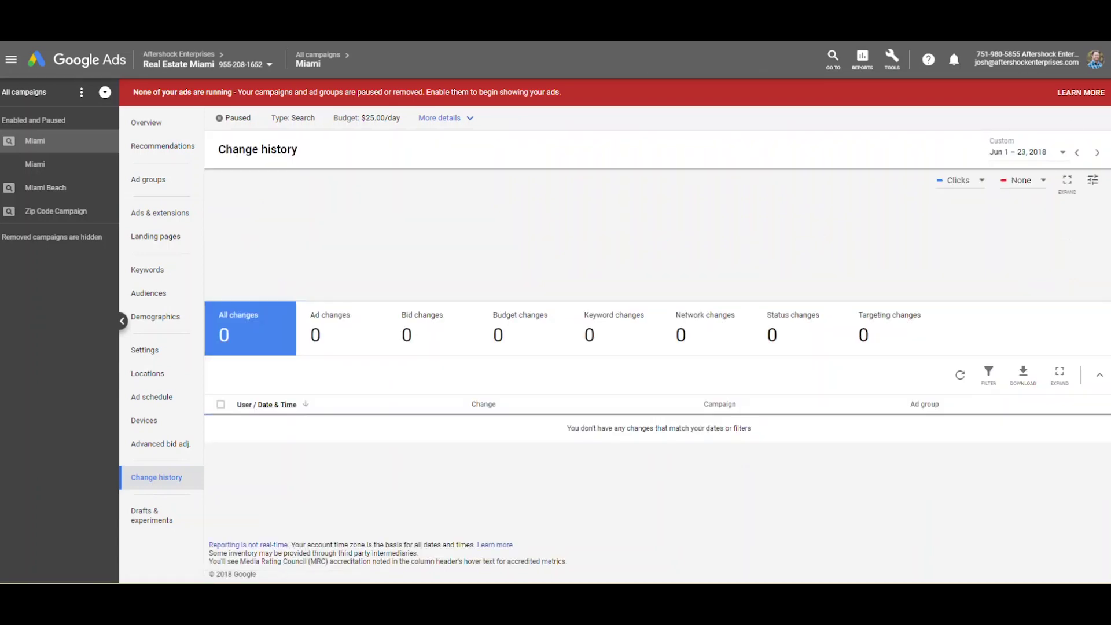
# Step: Set Miami's change history to All time, scan the 2.84K+ changes, then view its ad groups
pyautogui.click(1060, 156)
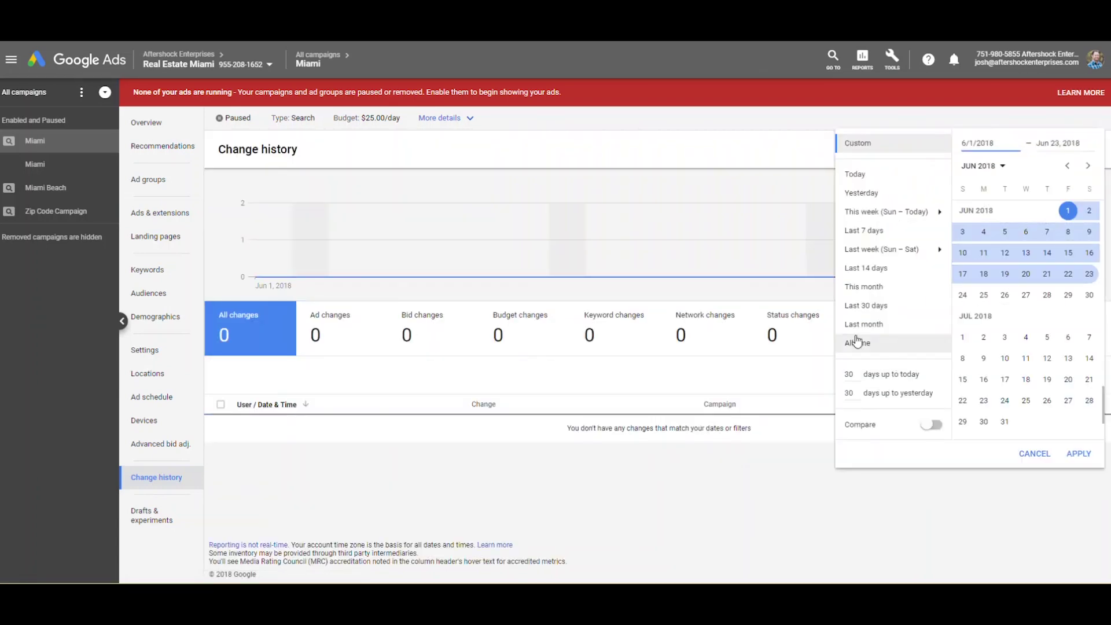
pyautogui.click(857, 343)
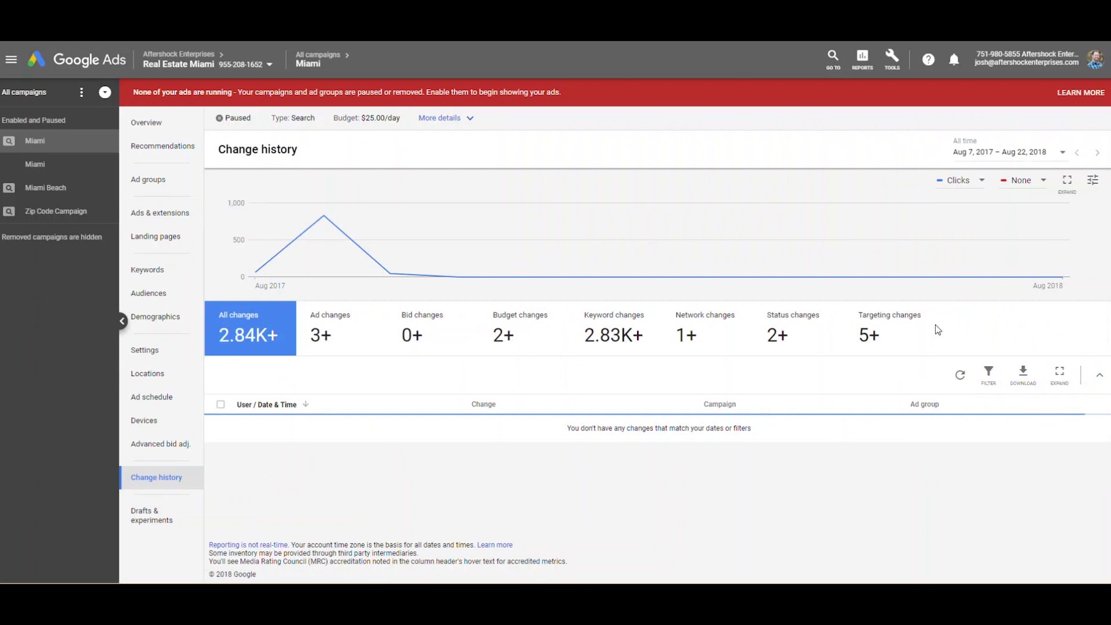
pyautogui.scroll(-5, 762, 416)
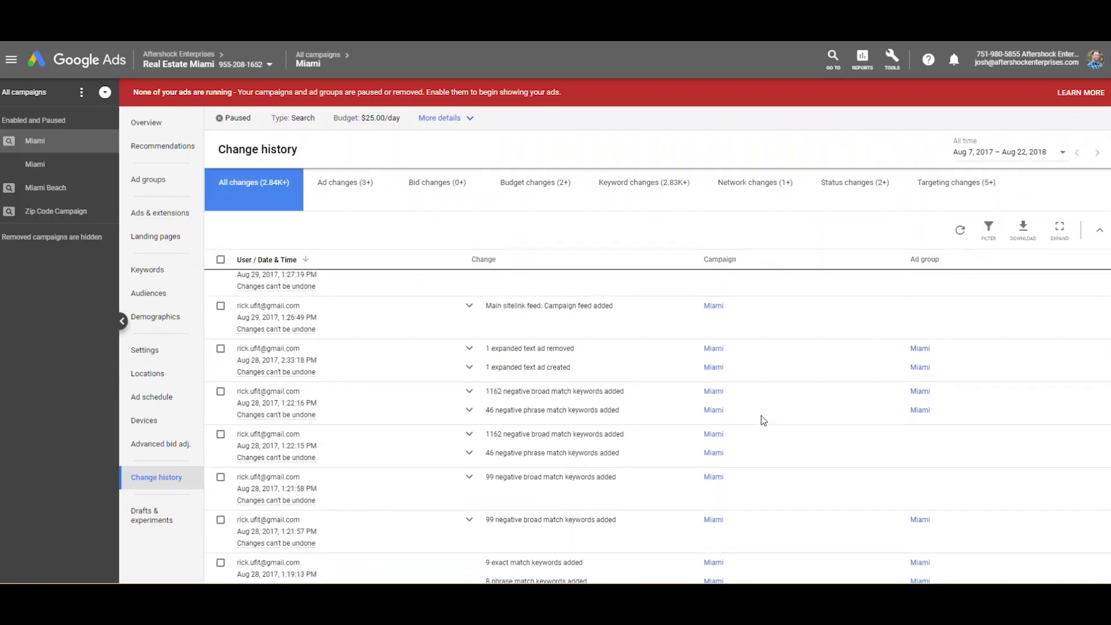
pyautogui.scroll(10, 762, 415)
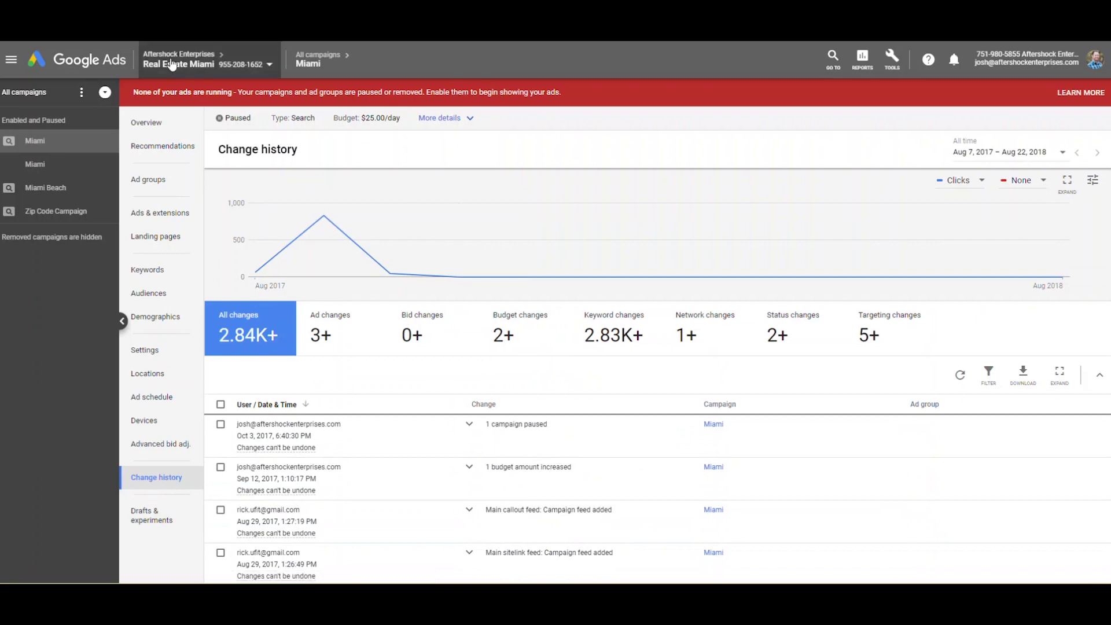
pyautogui.click(172, 191)
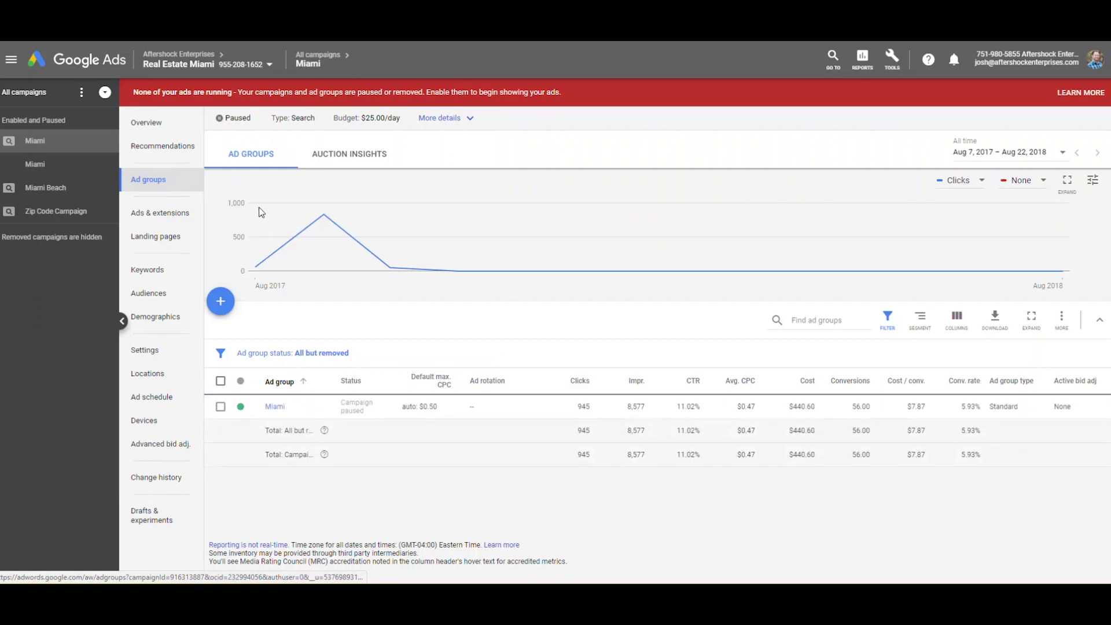
# Step: Check the Miami ad group's keywords, compare all-time campaign totals, then reopen the Miami campaign
pyautogui.click(274, 408)
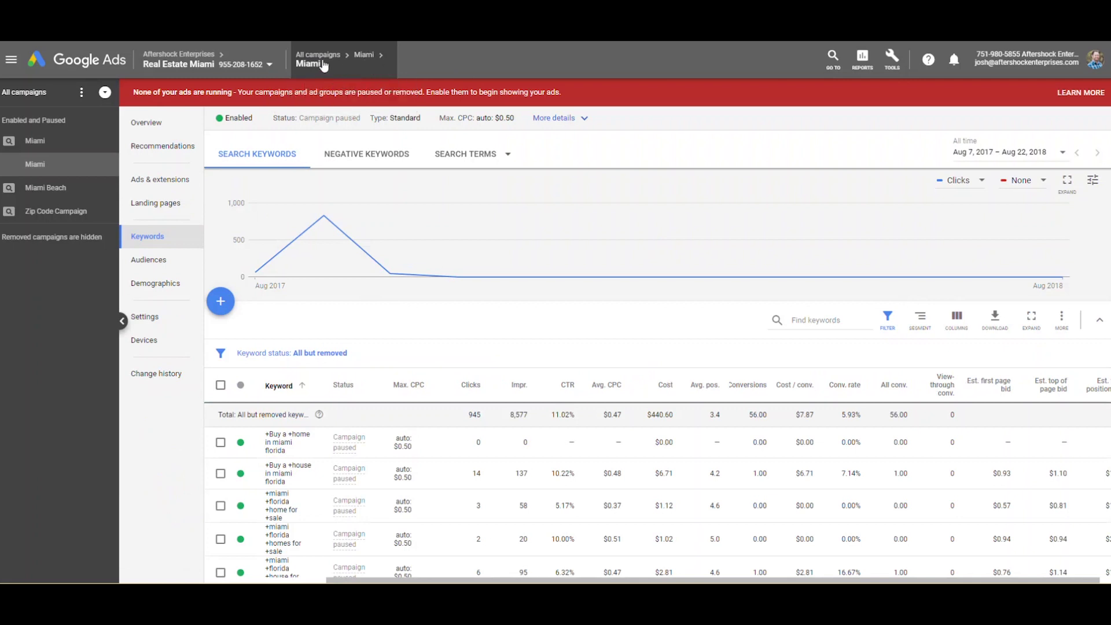
pyautogui.moveTo(319, 65)
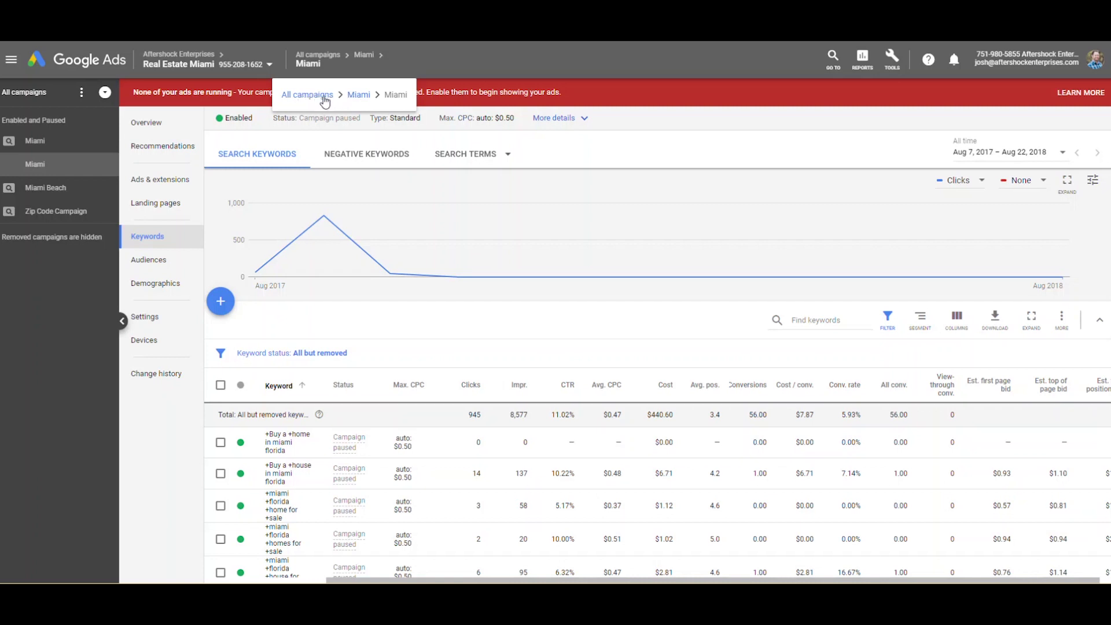
pyautogui.click(307, 94)
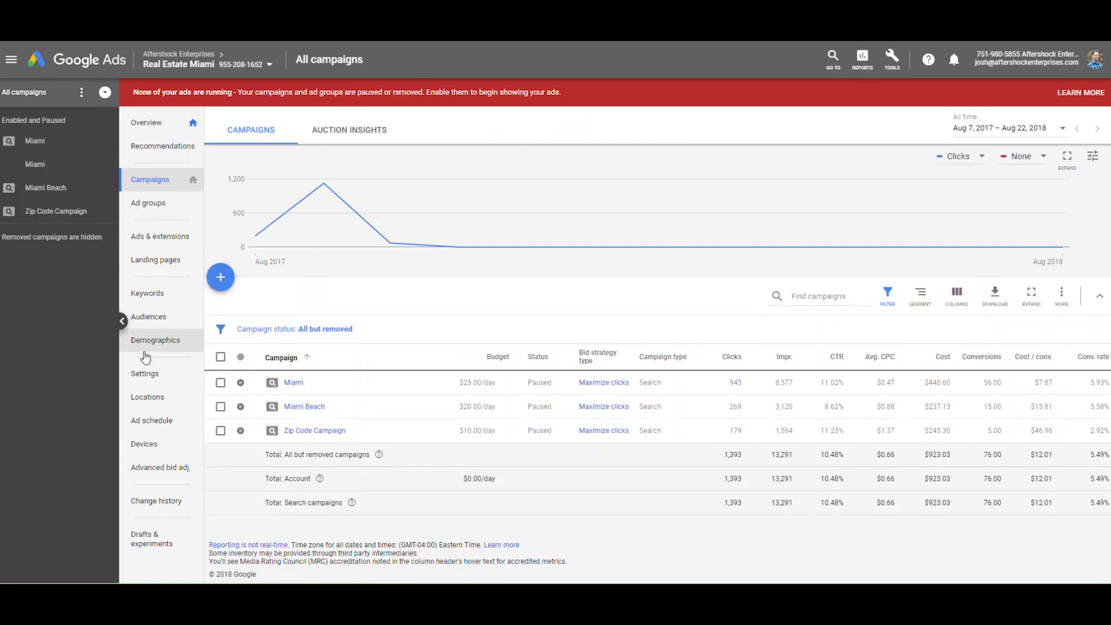
pyautogui.click(34, 142)
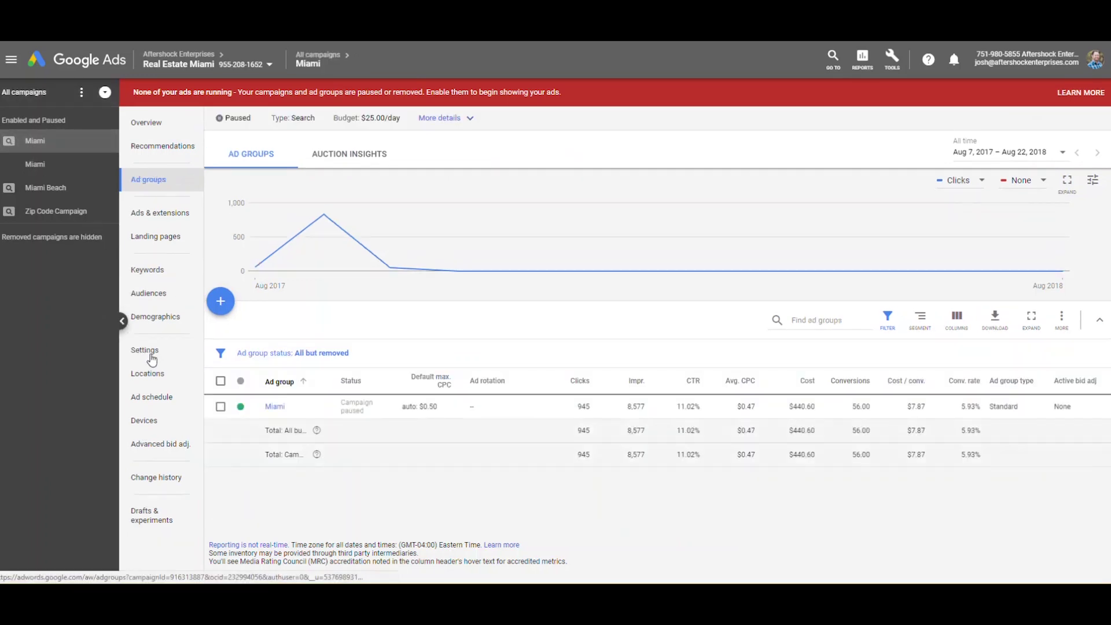
# Step: Inspect Miami's location targeting, trial a radius target, and cancel to keep Florida only
pyautogui.click(149, 351)
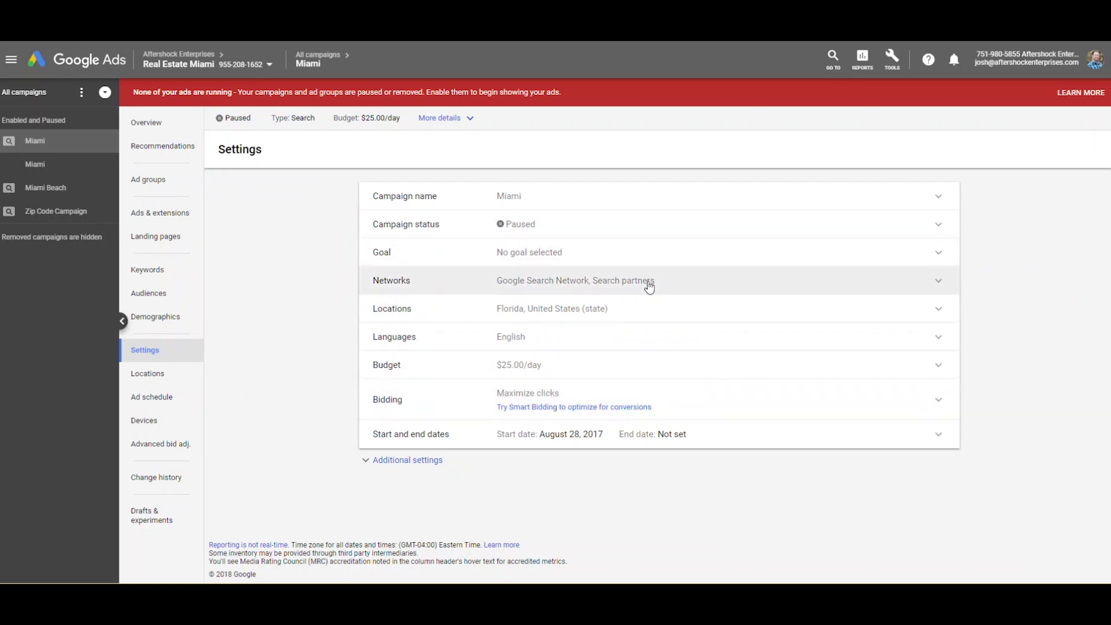
pyautogui.click(891, 310)
pyautogui.scroll(-1, 839, 363)
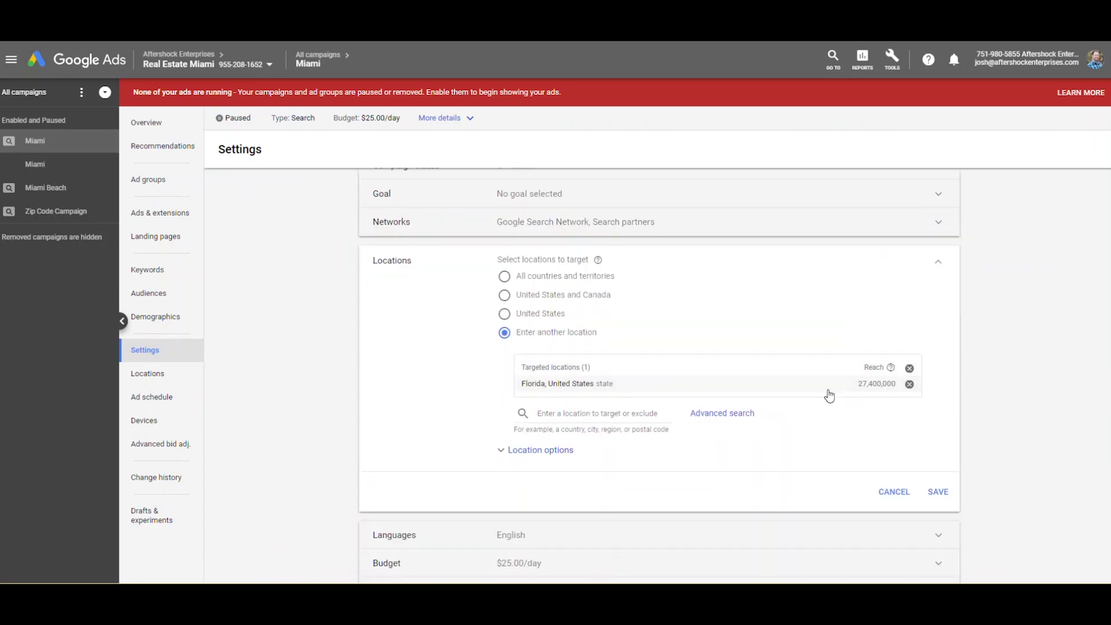
pyautogui.click(732, 419)
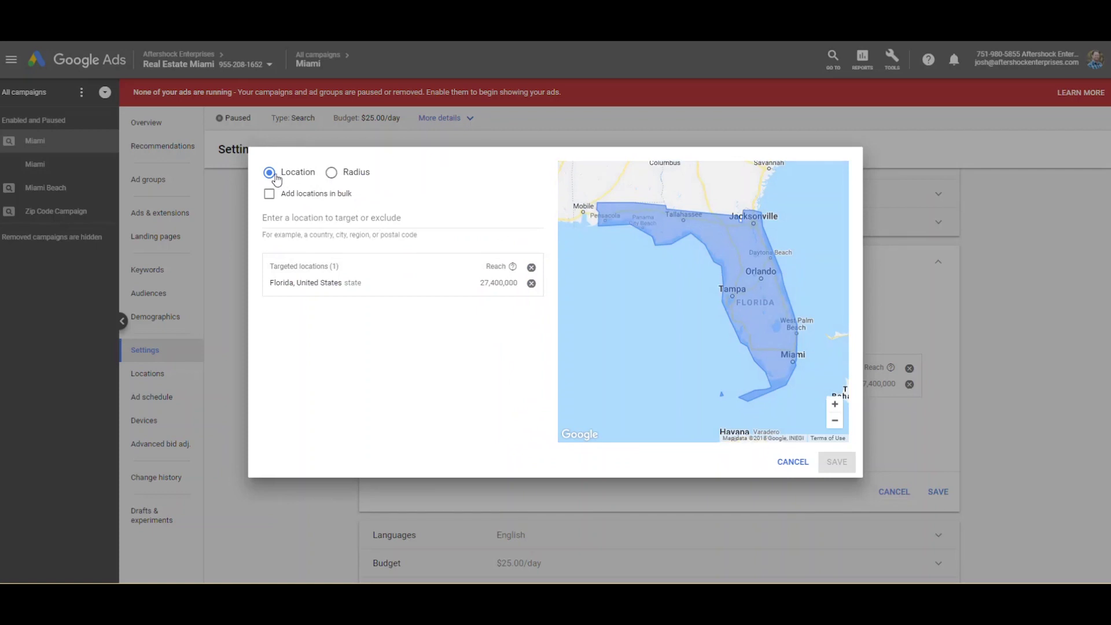
pyautogui.click(331, 174)
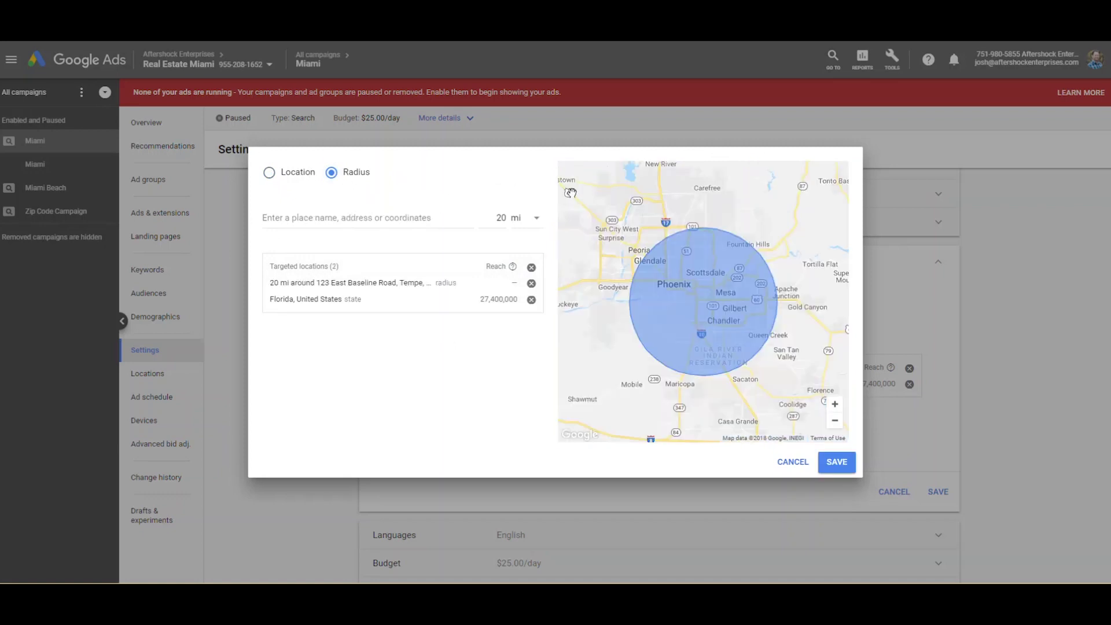
pyautogui.click(269, 175)
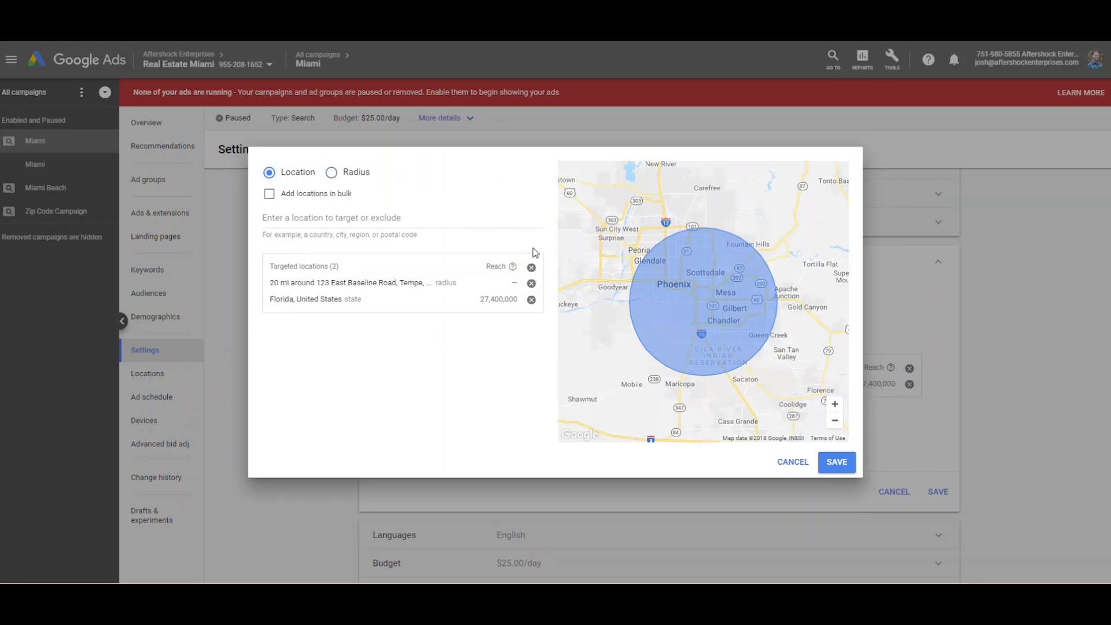
pyautogui.click(792, 463)
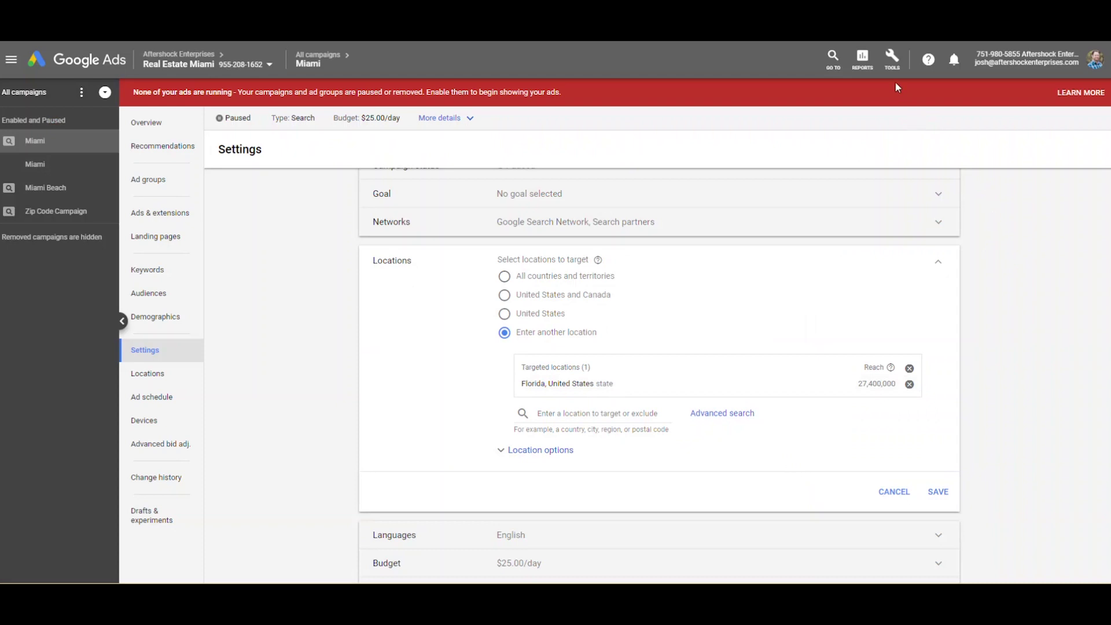
# Step: Go to Measurement > Conversions, listing the New Lead conversion action
pyautogui.click(894, 58)
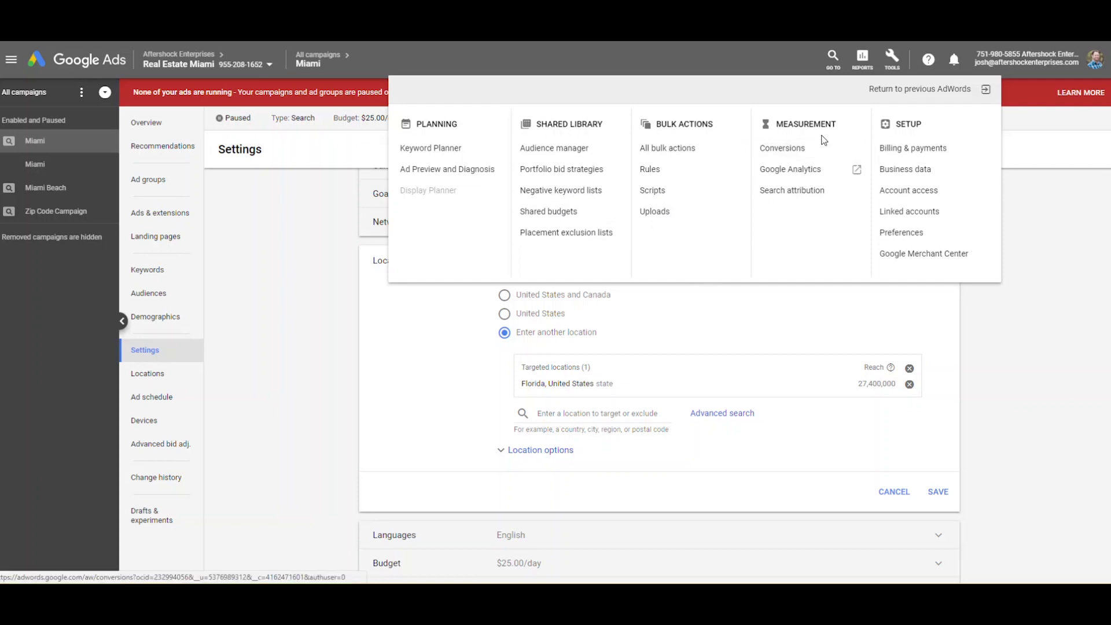
pyautogui.click(782, 150)
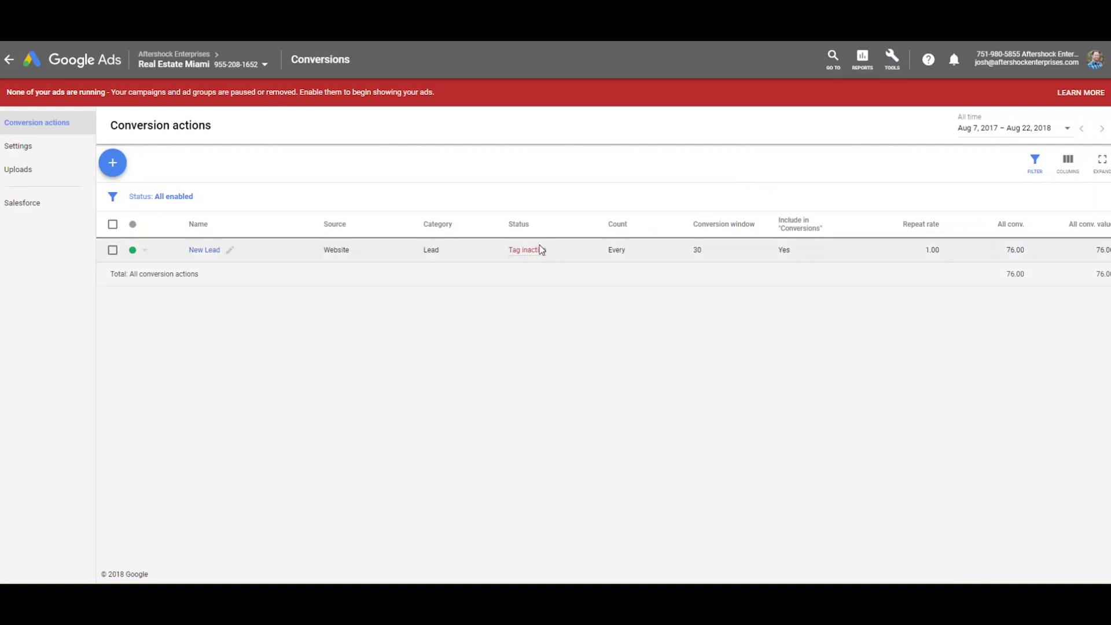
# Step: Show New Lead's self-install tag instructions and select the global site tag and event snippet code
pyautogui.moveTo(539, 249)
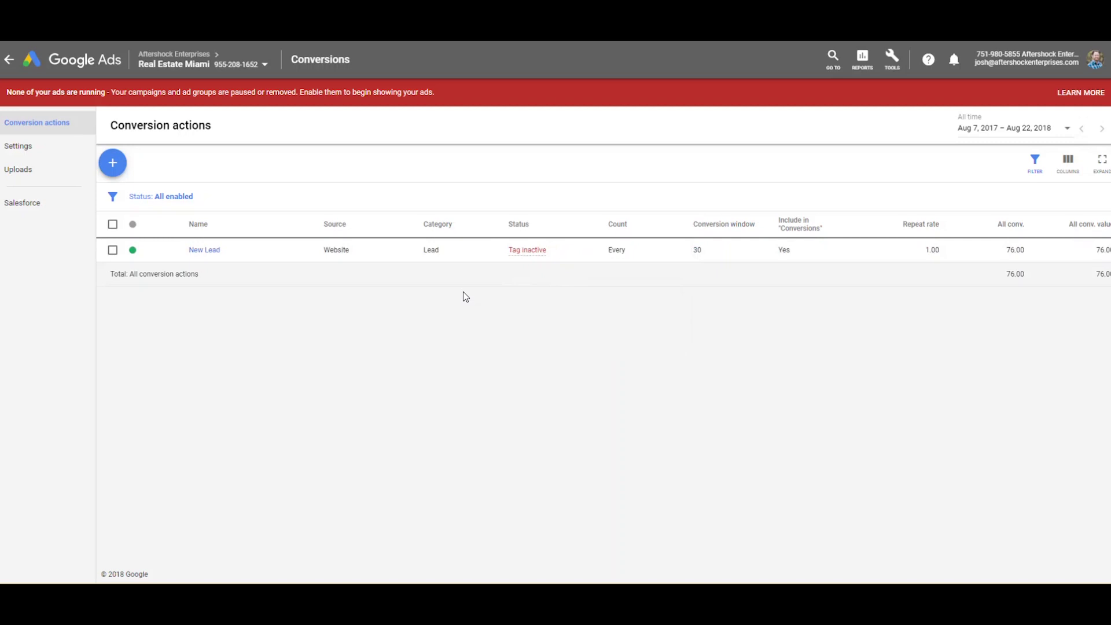
pyautogui.click(192, 250)
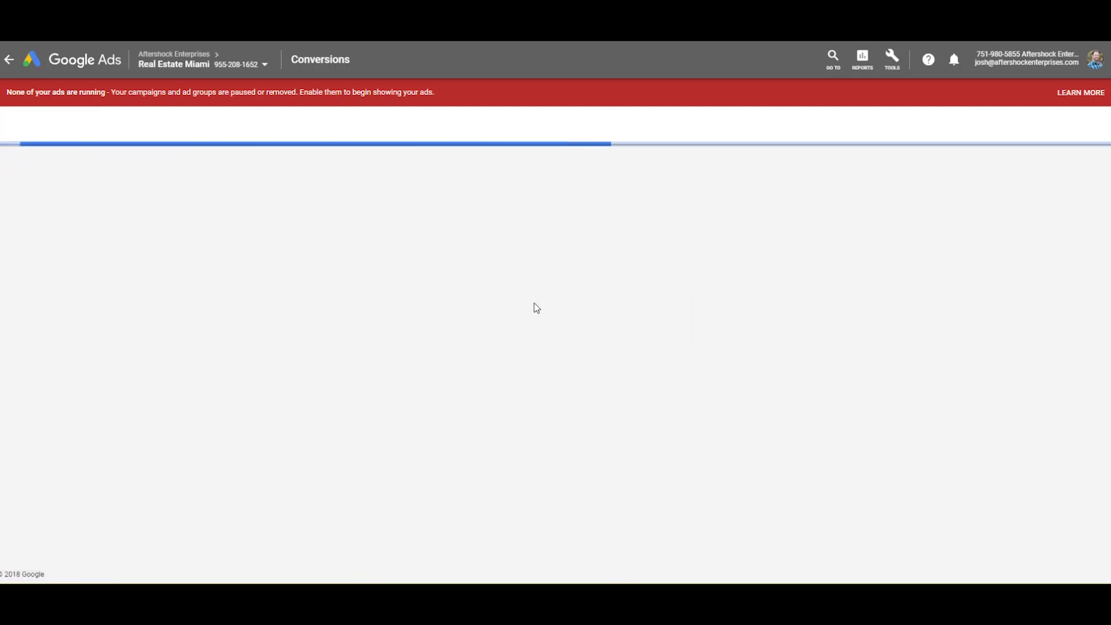
pyautogui.click(420, 457)
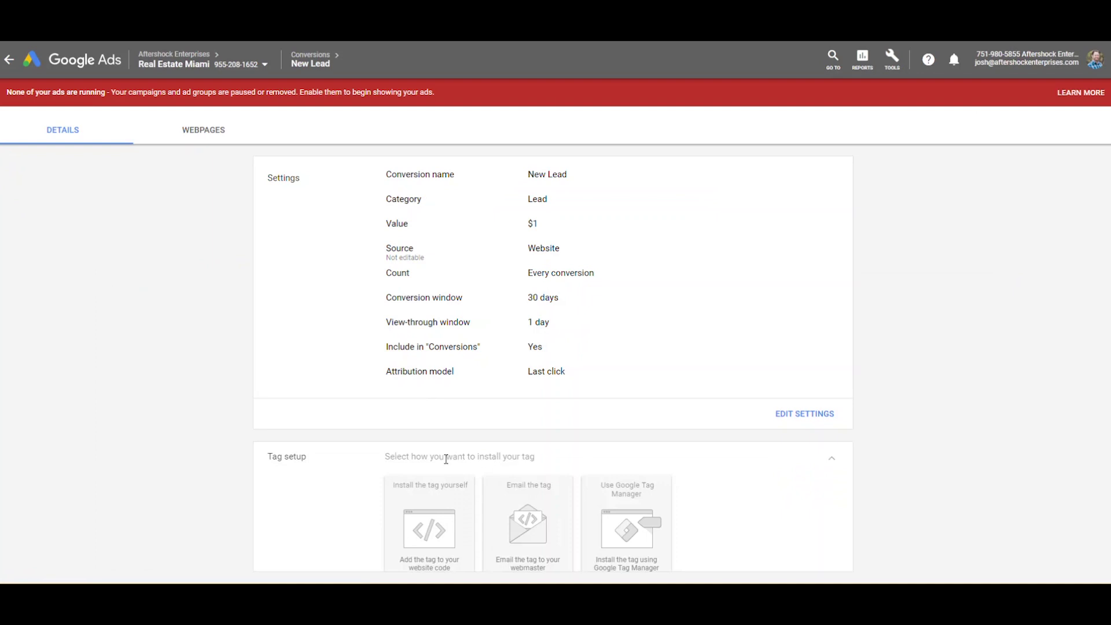
pyautogui.scroll(-2, 911, 372)
pyautogui.click(452, 413)
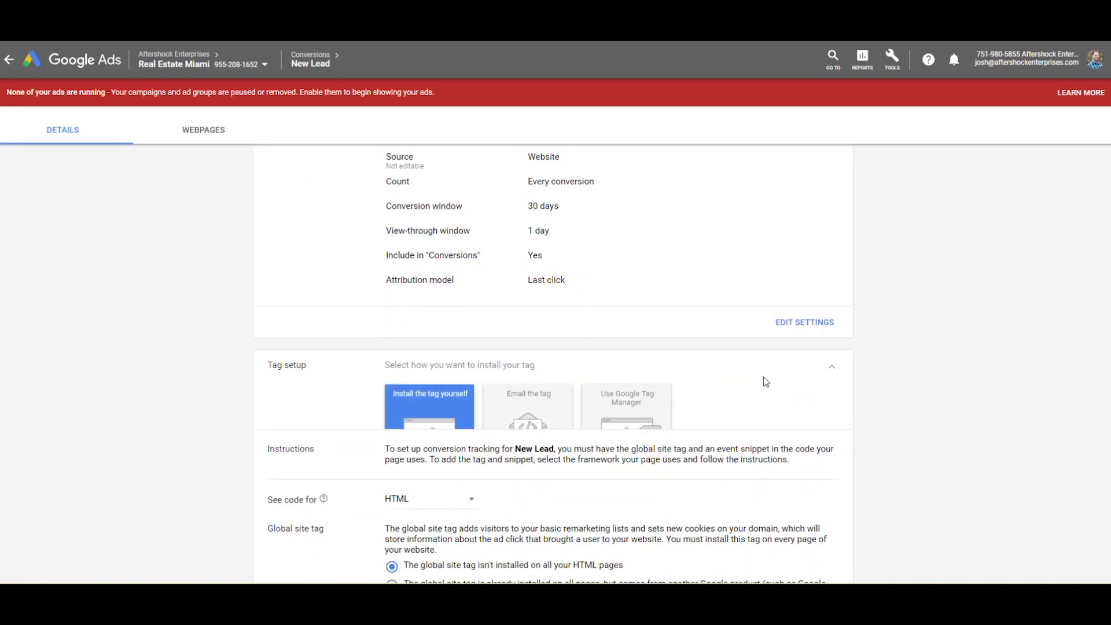
pyautogui.scroll(-5, 900, 375)
pyautogui.scroll(-4, 599, 411)
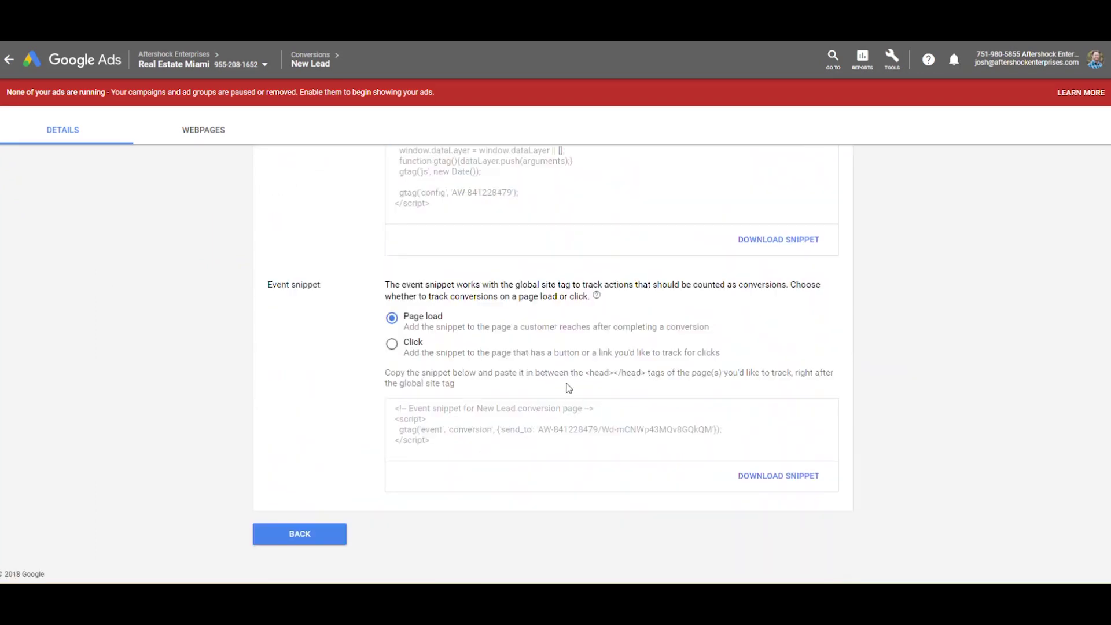
pyautogui.scroll(3, 489, 389)
pyautogui.moveTo(460, 393); pyautogui.dragTo(392, 223)
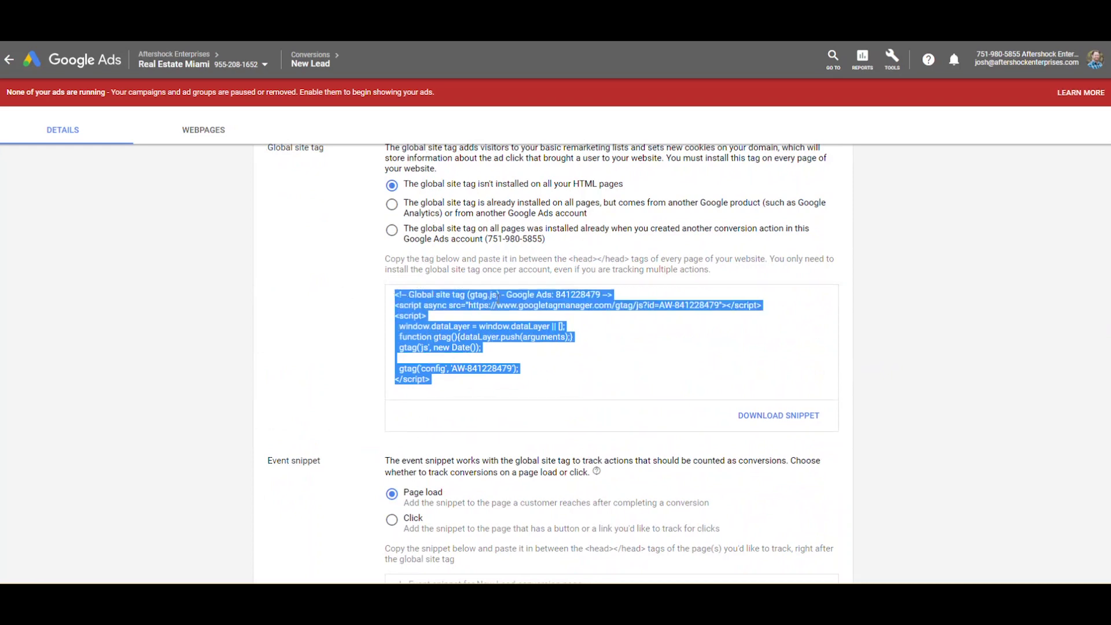
pyautogui.scroll(-1, 548, 345)
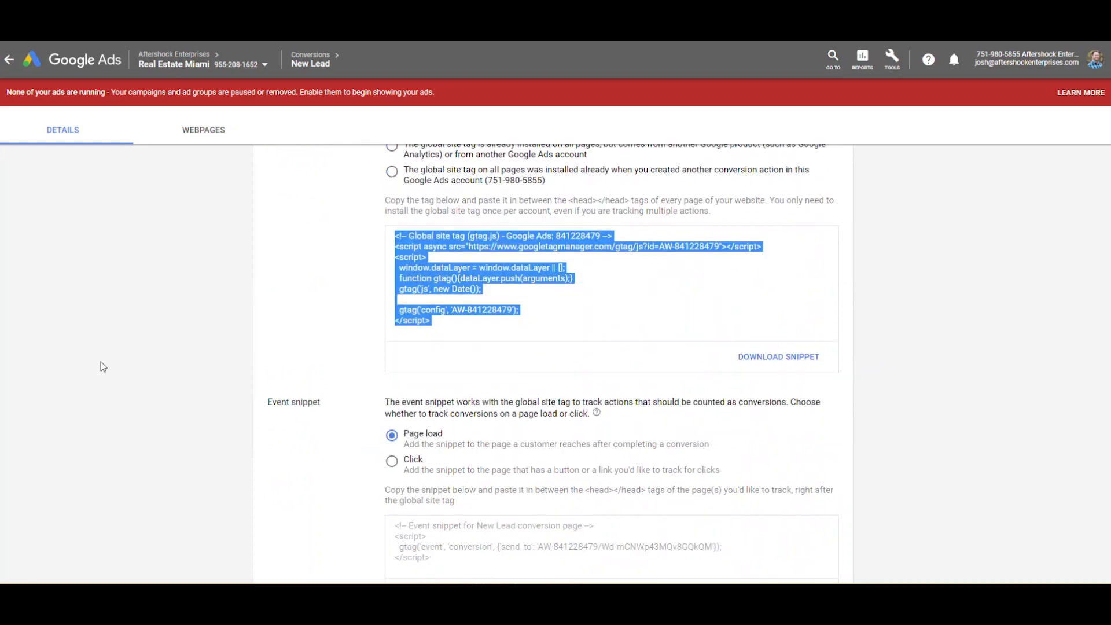
pyautogui.scroll(-2, 433, 398)
pyautogui.moveTo(441, 439); pyautogui.dragTo(569, 450)
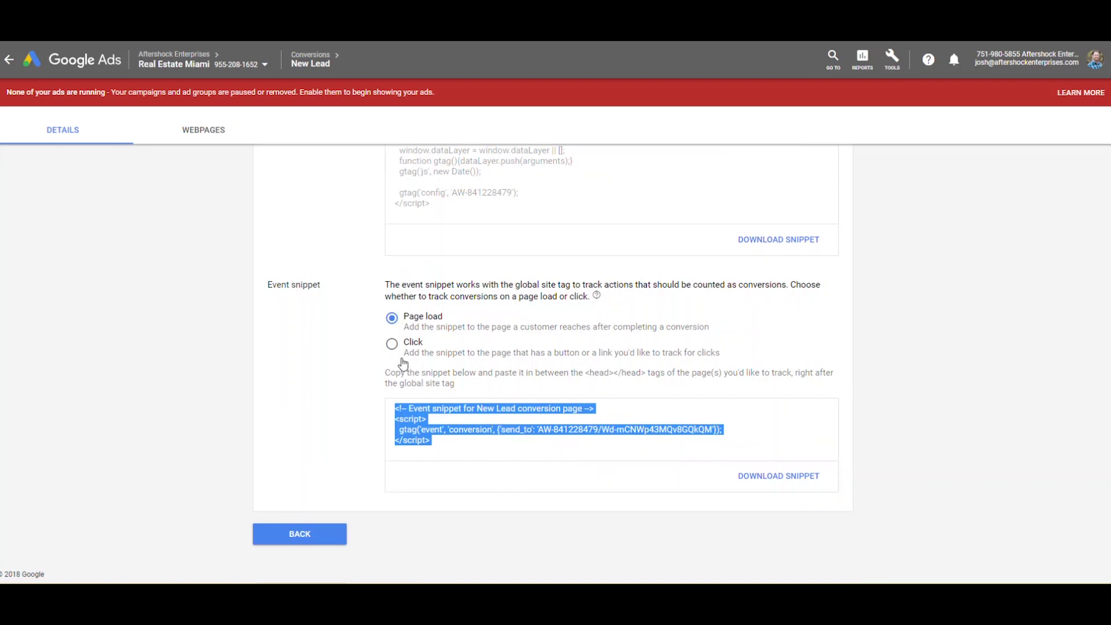
# Step: Switch the event snippet to Click tracking and select the new snippet and global site tag
pyautogui.click(392, 344)
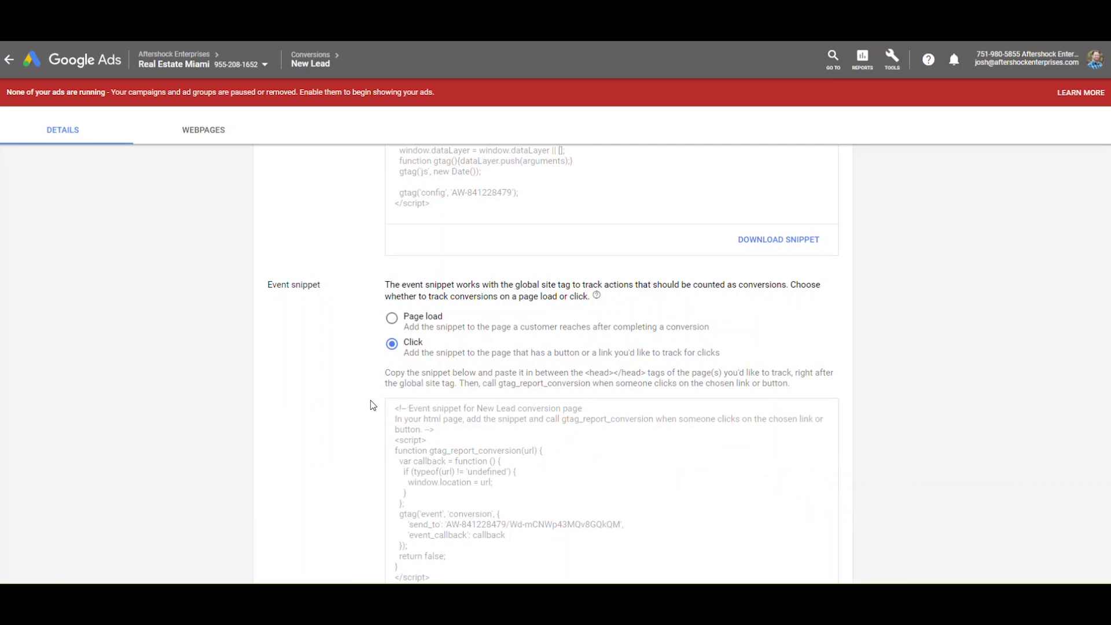
pyautogui.scroll(-3, 368, 399)
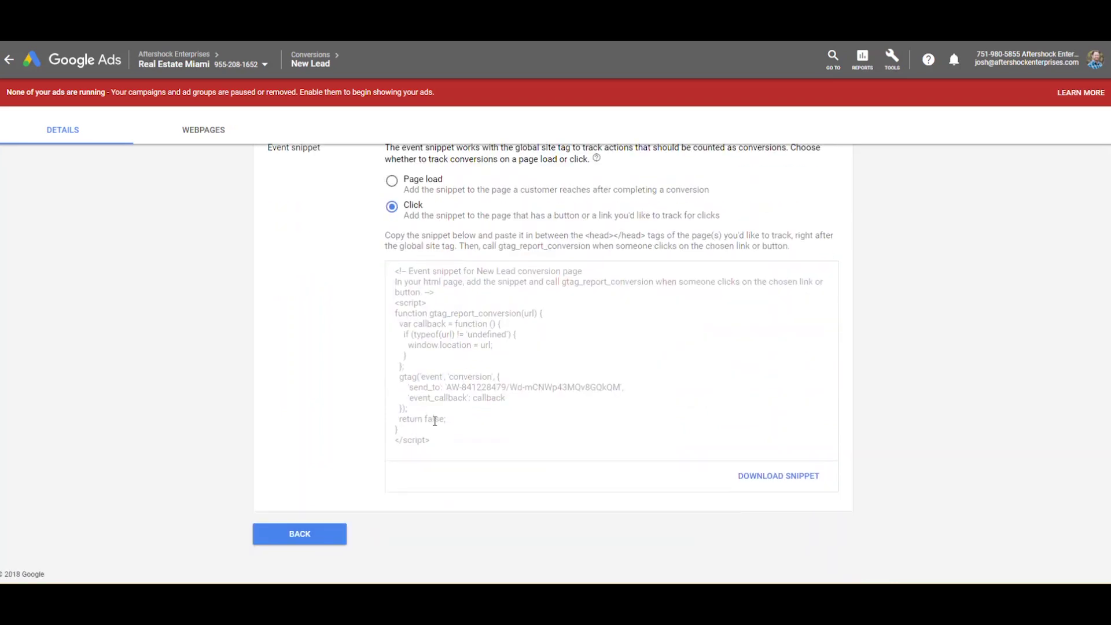
pyautogui.moveTo(434, 443); pyautogui.dragTo(364, 244)
pyautogui.click(356, 284)
pyautogui.scroll(2, 607, 356)
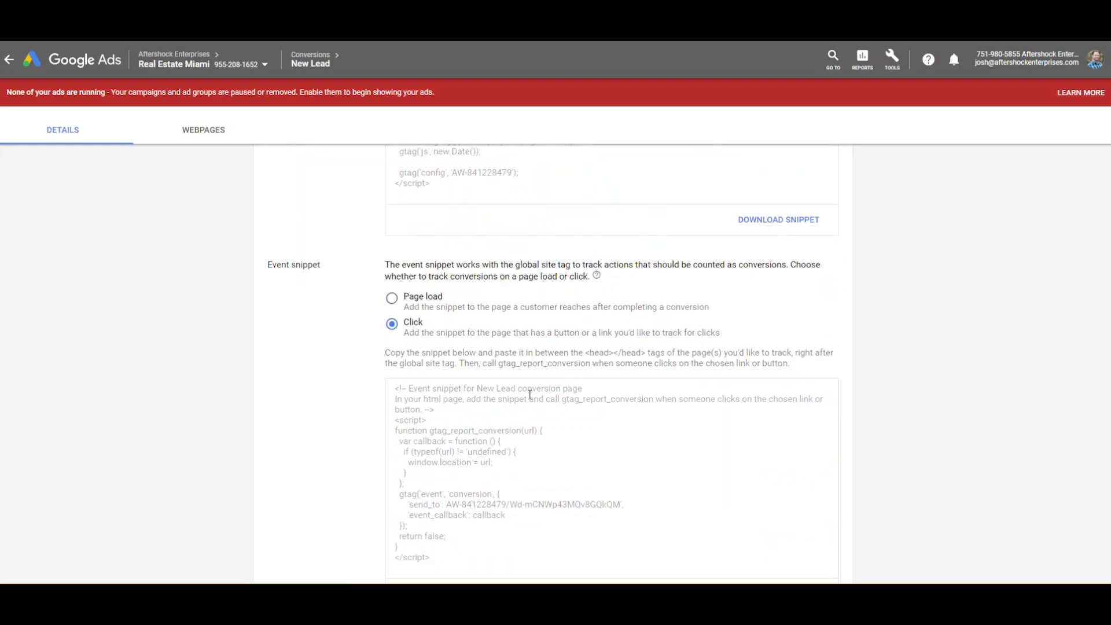
pyautogui.scroll(2, 484, 269)
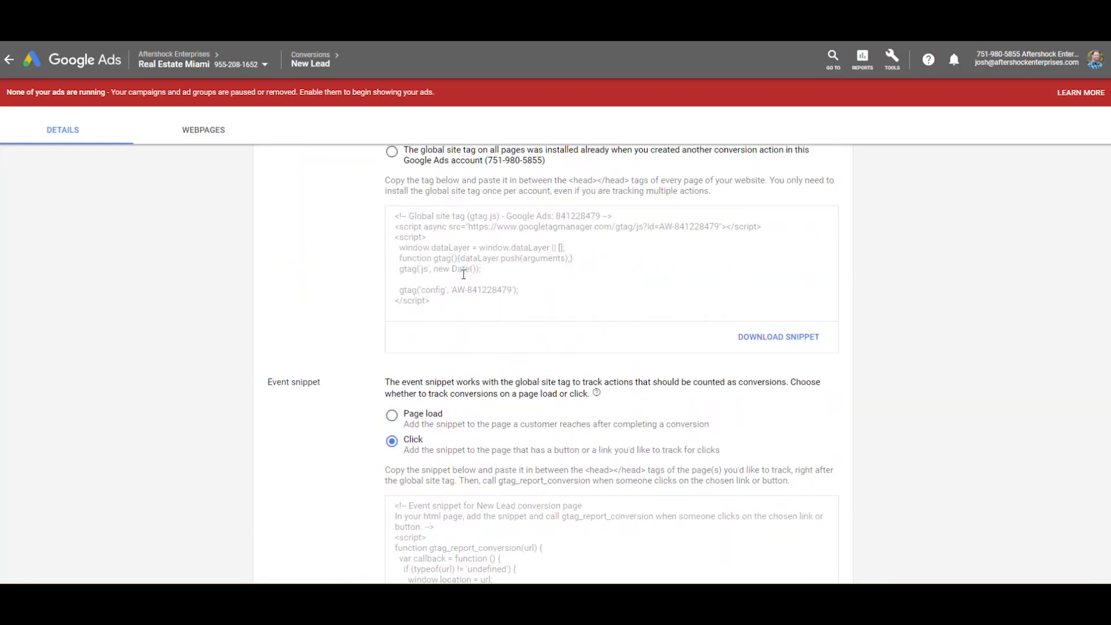
pyautogui.scroll(9, 463, 274)
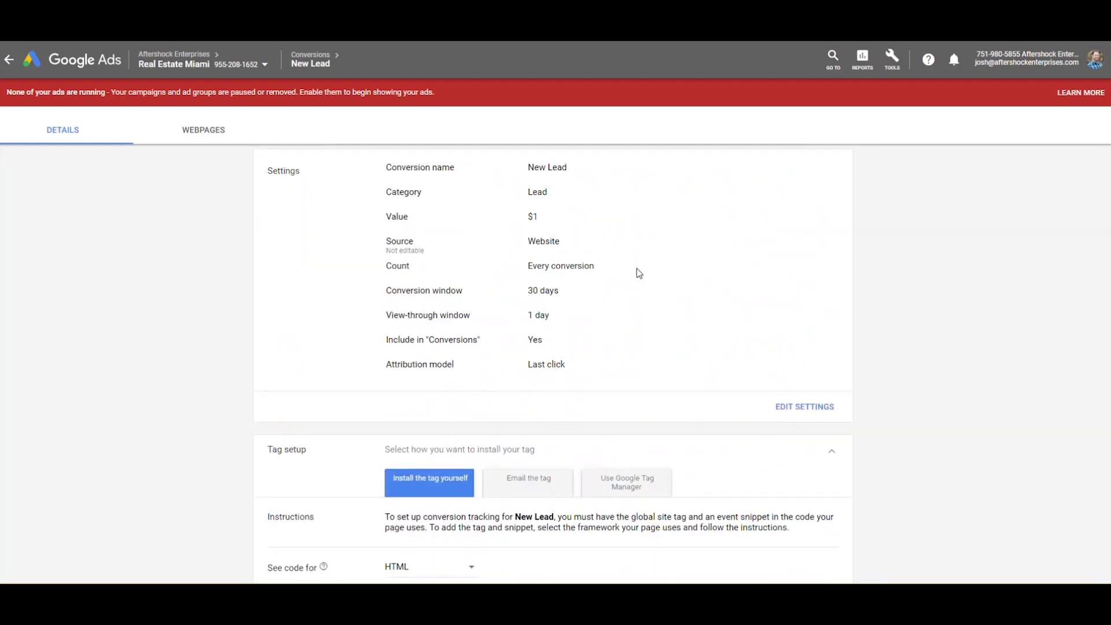
pyautogui.scroll(-6, 673, 297)
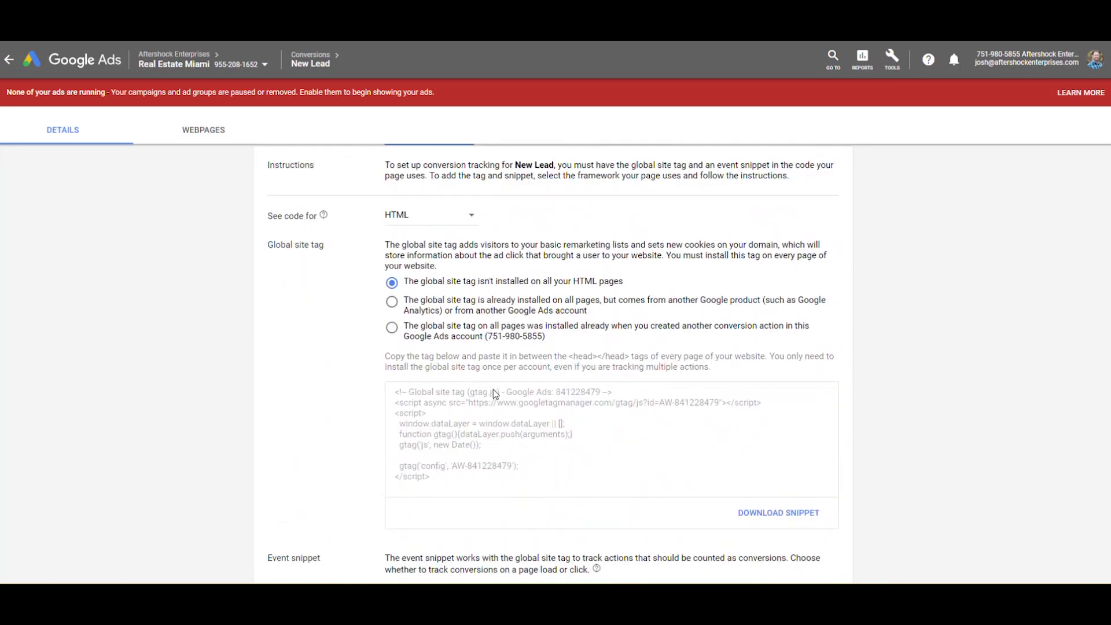
pyautogui.moveTo(460, 482); pyautogui.dragTo(380, 372)
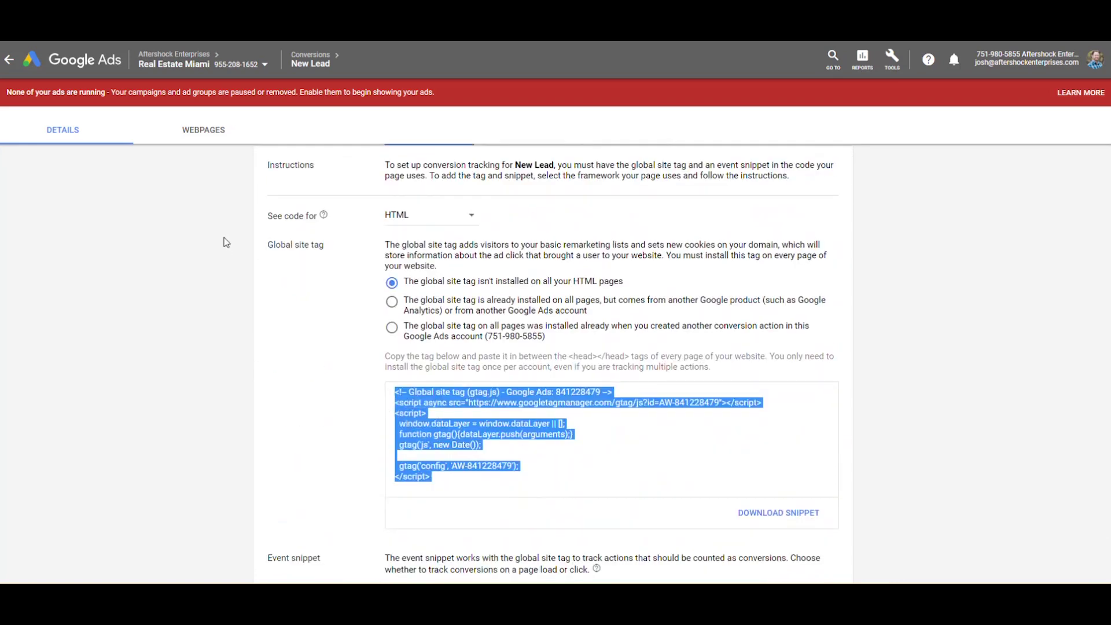
pyautogui.scroll(6, 903, 318)
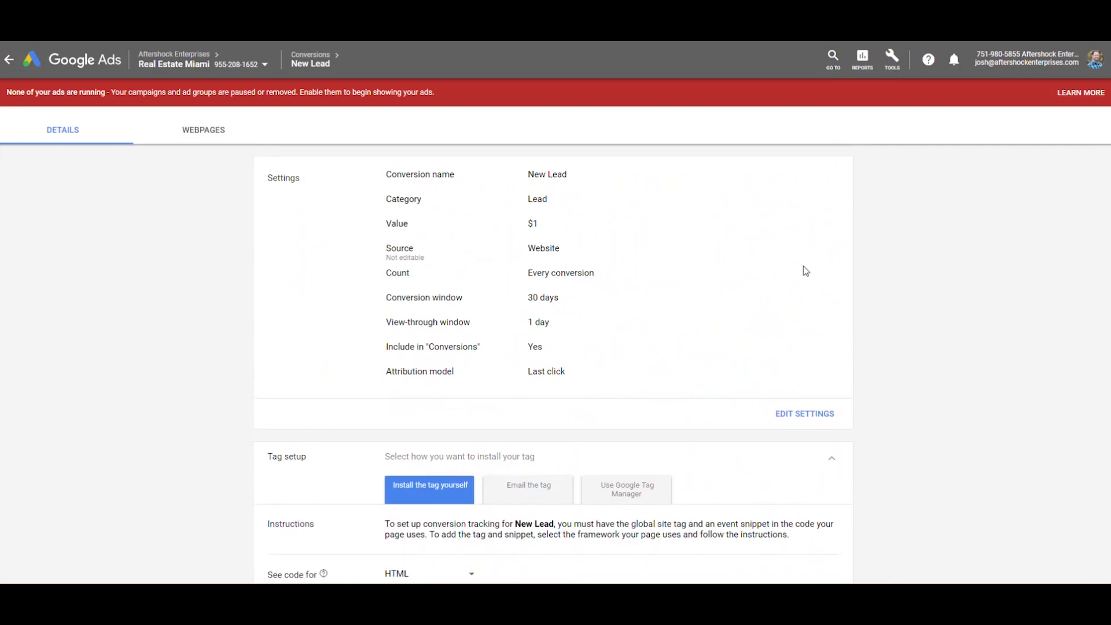
# Step: Return from New Lead to the Real Estate Miami All campaigns overview and list the accounts
pyautogui.click(892, 60)
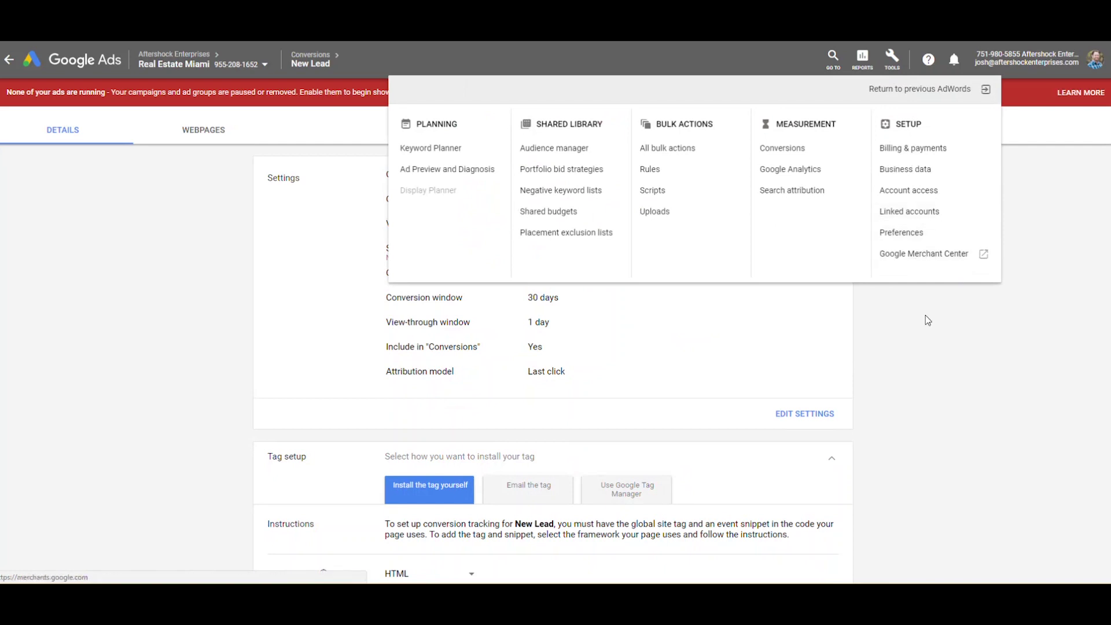
pyautogui.click(881, 300)
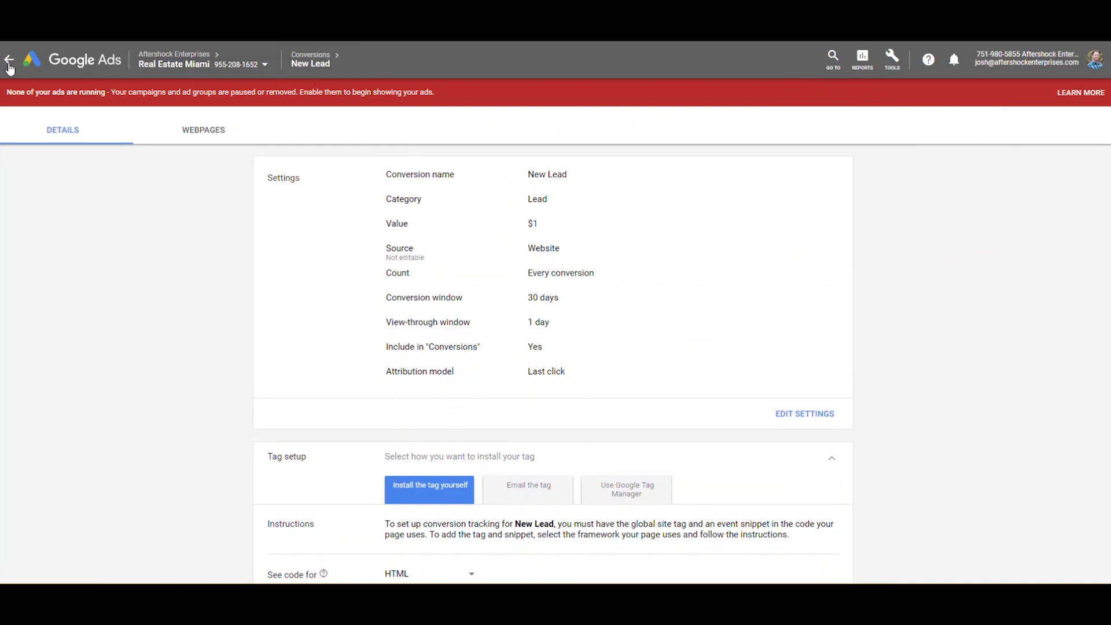
pyautogui.click(9, 68)
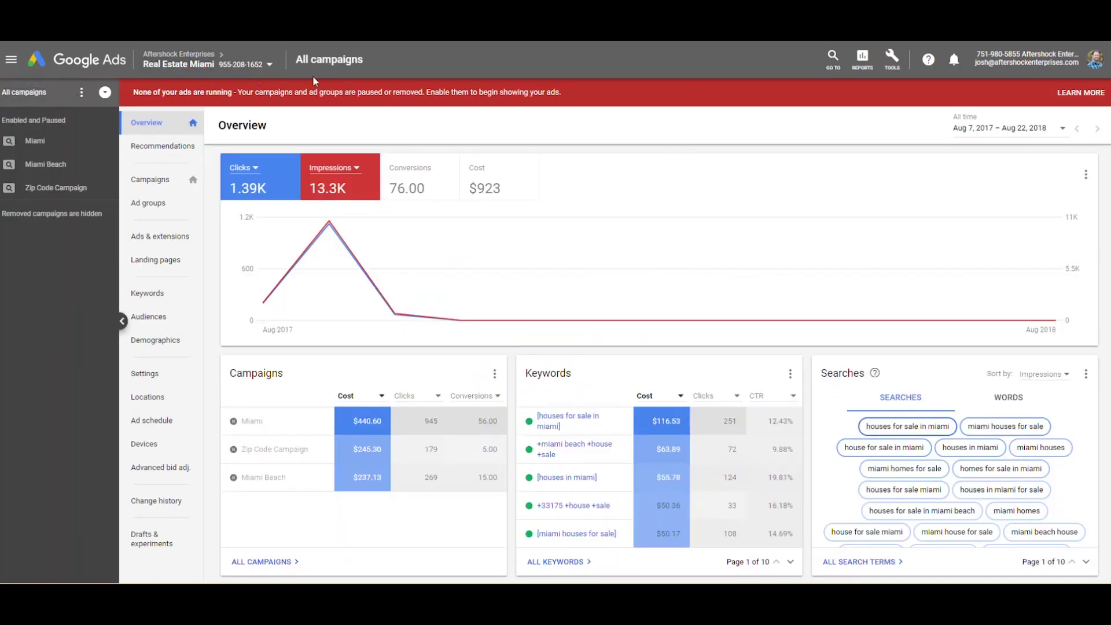
pyautogui.click(267, 67)
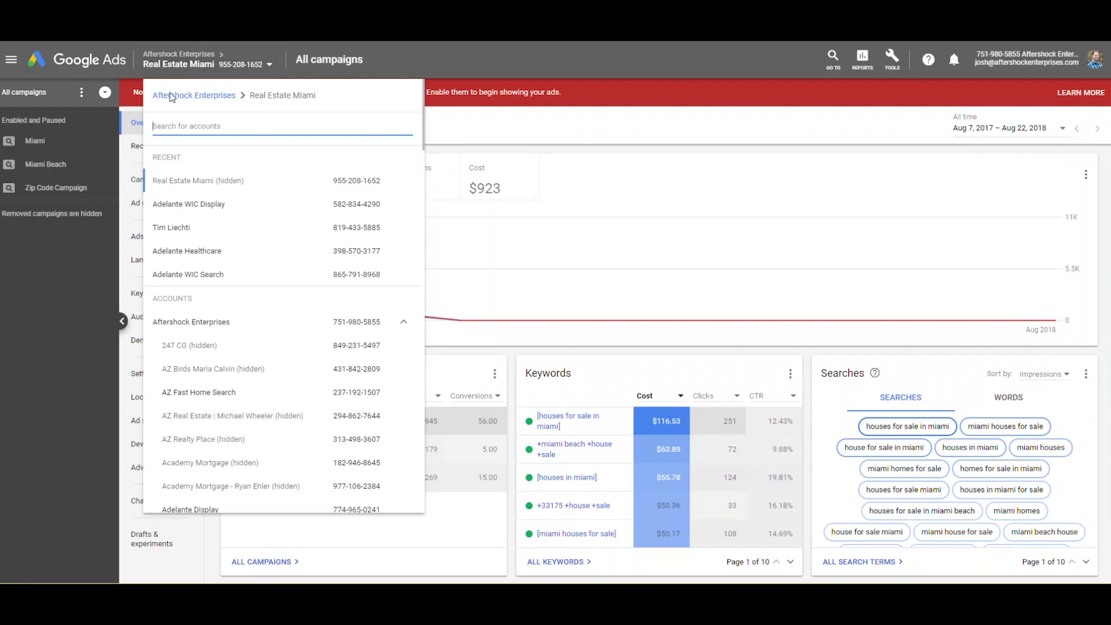
# Step: Go up to the Aftershock Enterprises manager account and view performance of all managed accounts
pyautogui.click(190, 97)
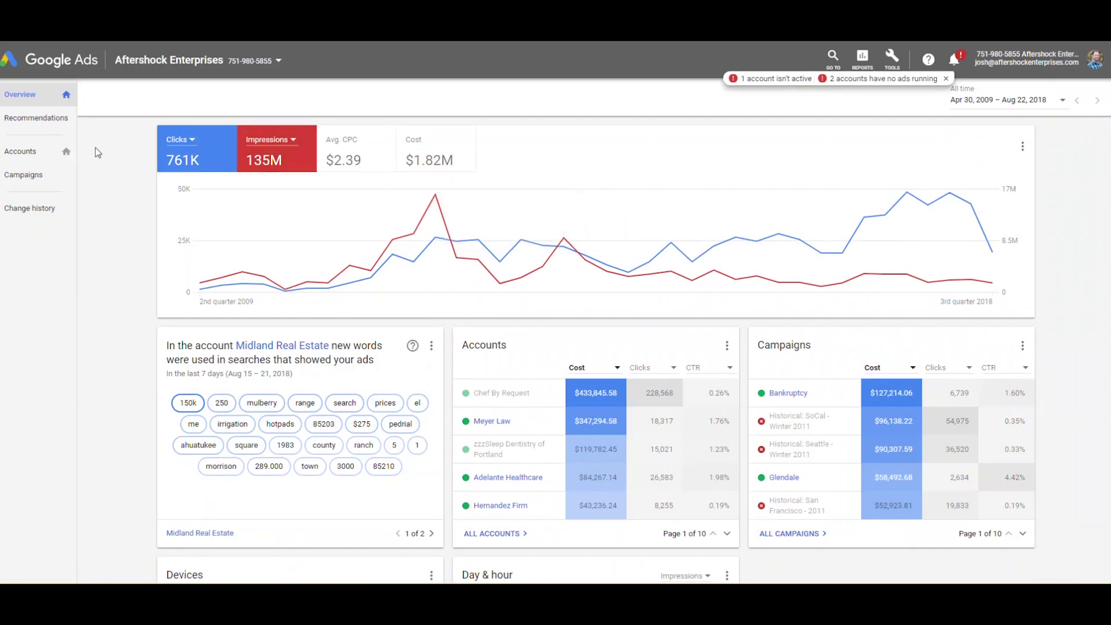
pyautogui.click(46, 155)
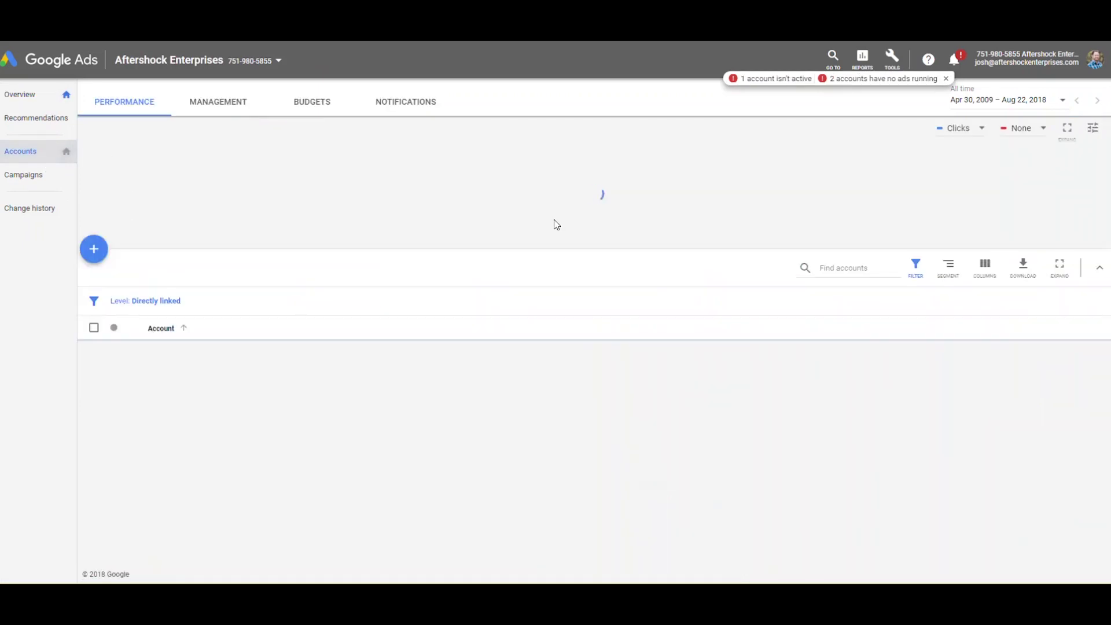
pyautogui.scroll(-10, 553, 223)
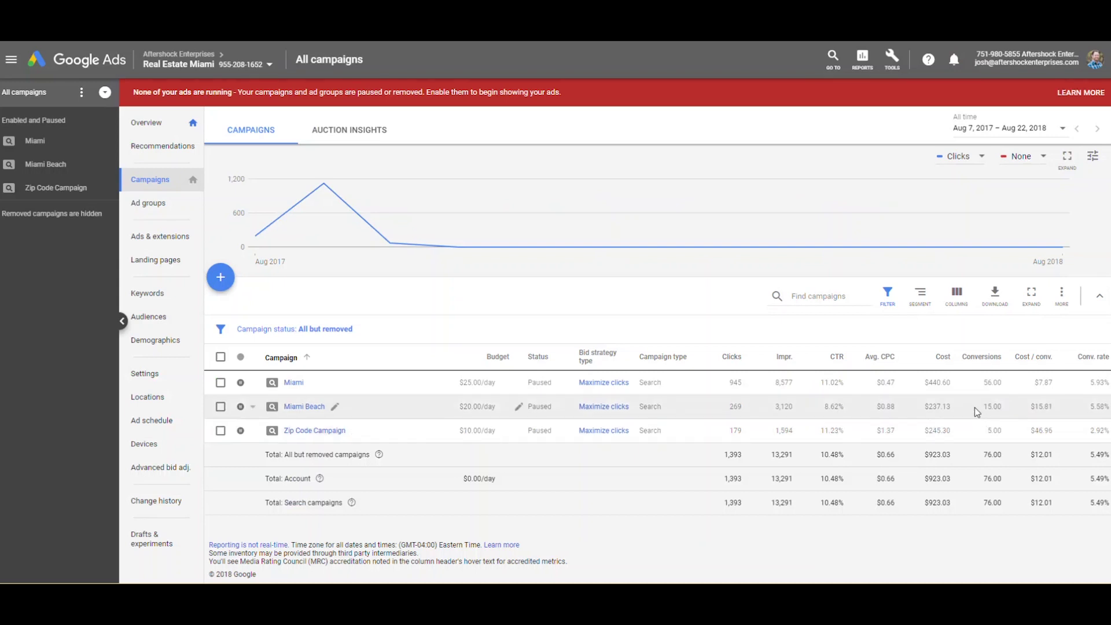
pyautogui.moveTo(911, 361)
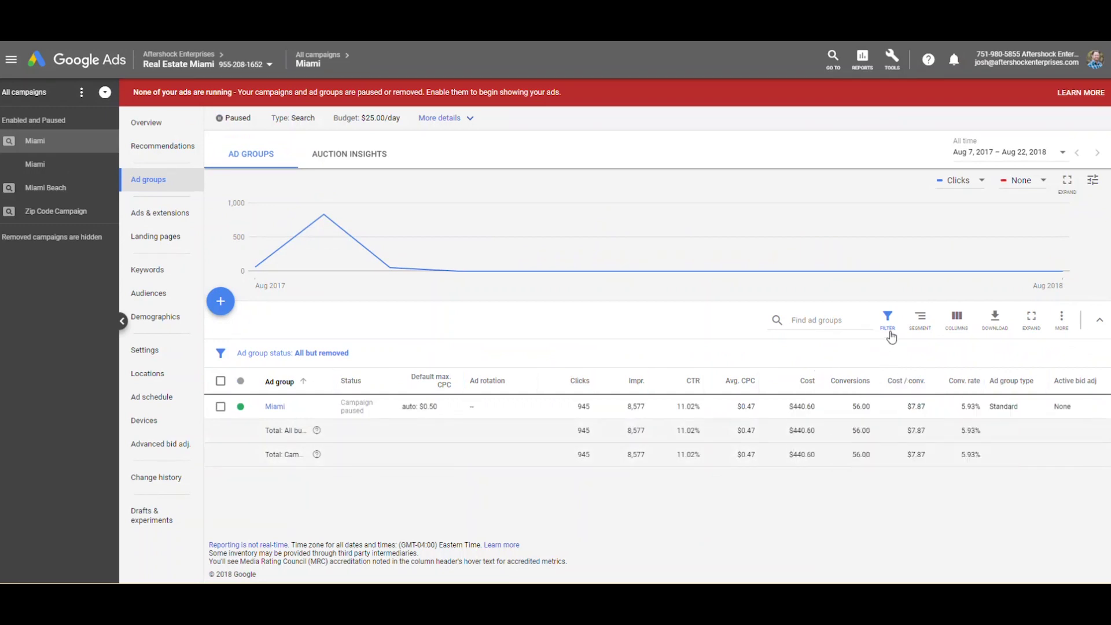
pyautogui.click(311, 354)
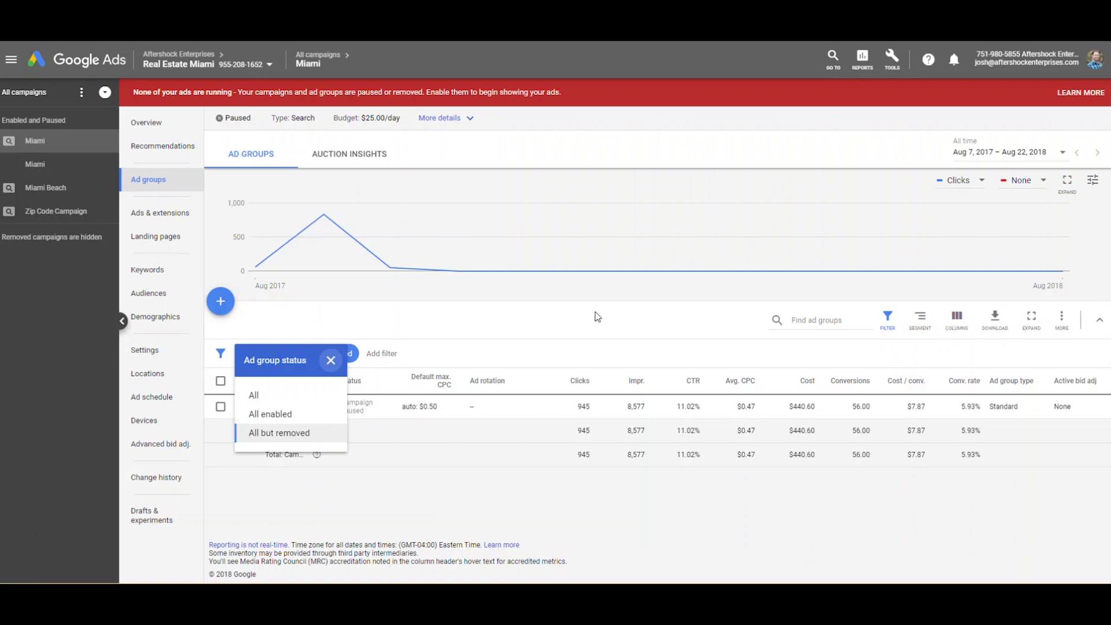
pyautogui.click(914, 323)
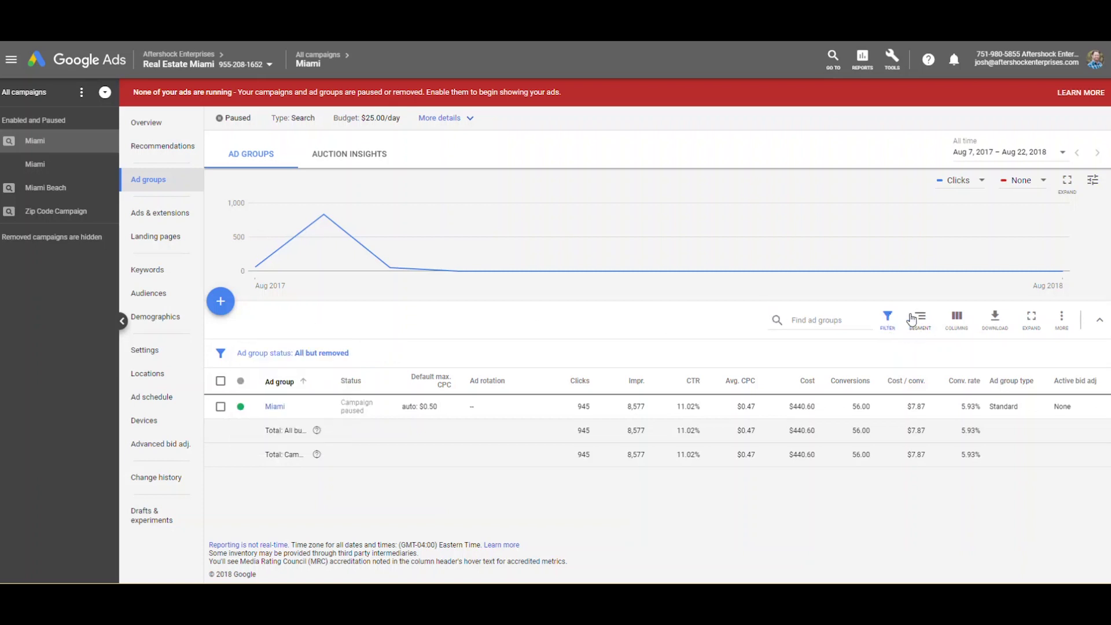
pyautogui.click(922, 321)
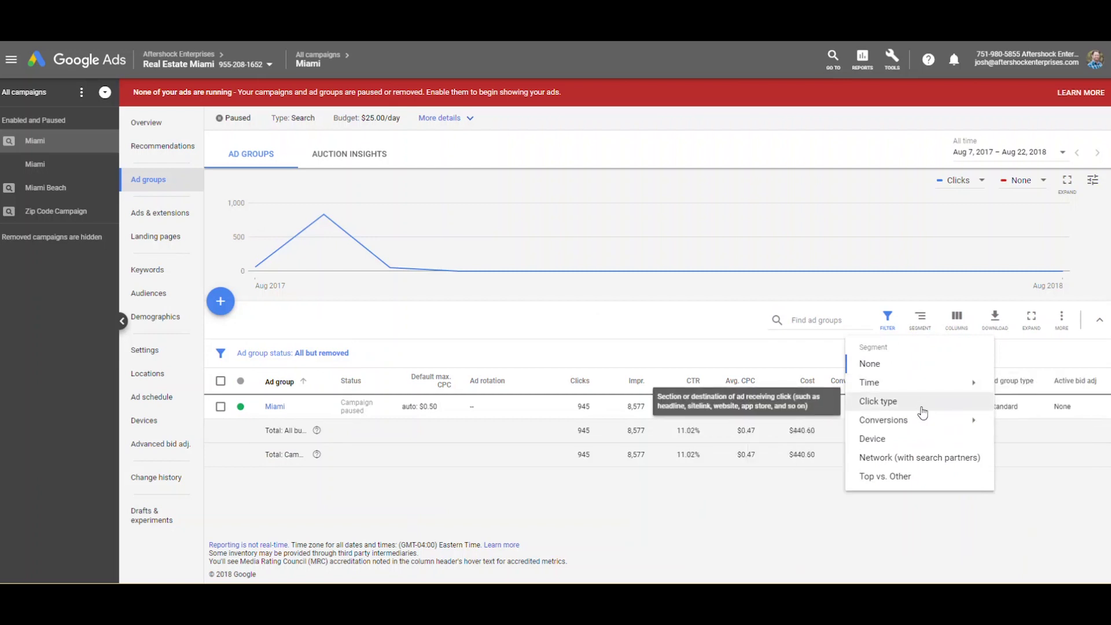
pyautogui.click(1031, 346)
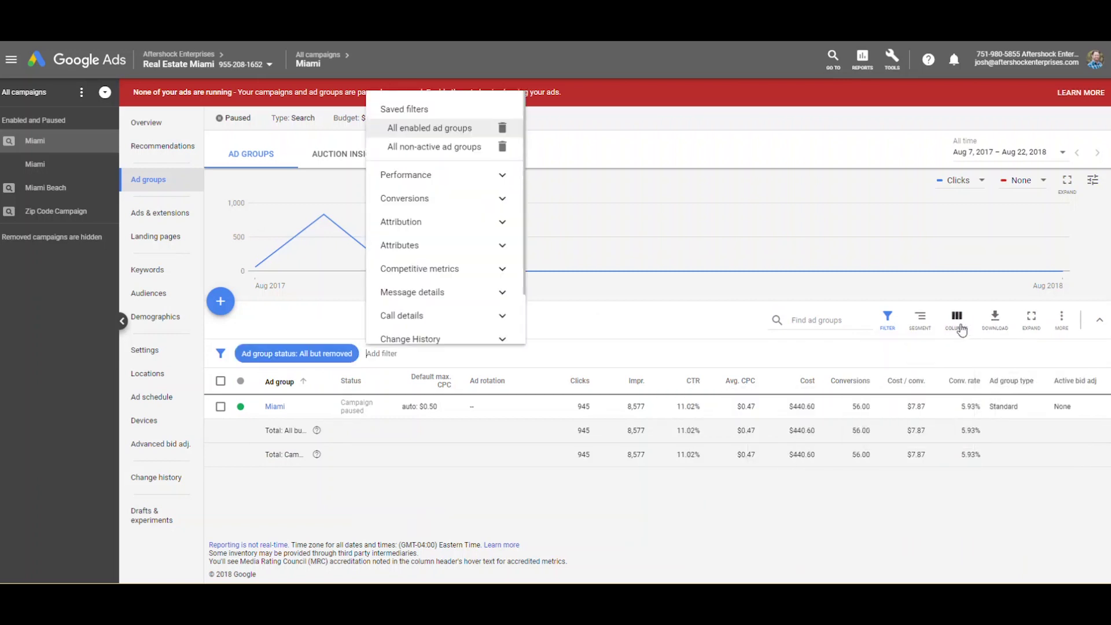
pyautogui.click(964, 324)
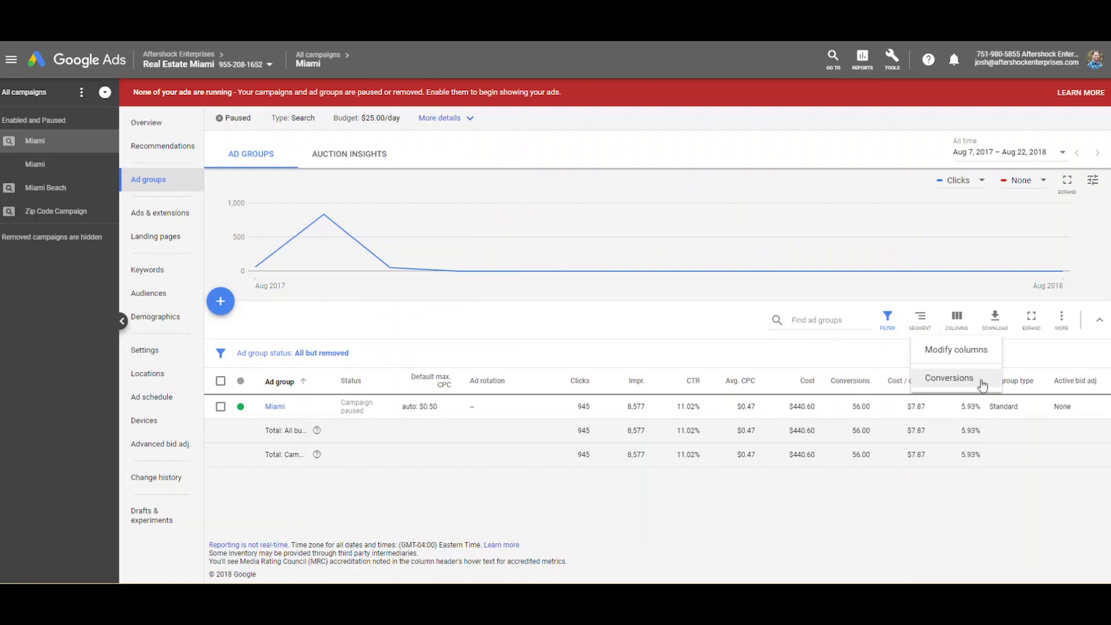
pyautogui.click(1040, 352)
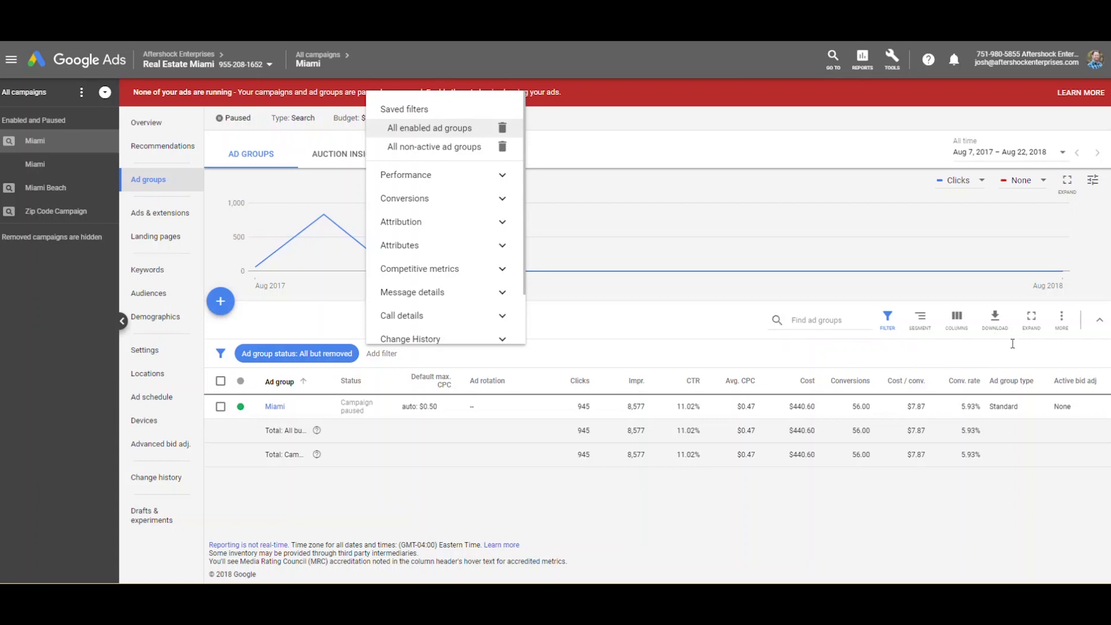
pyautogui.click(1063, 325)
pyautogui.click(1066, 327)
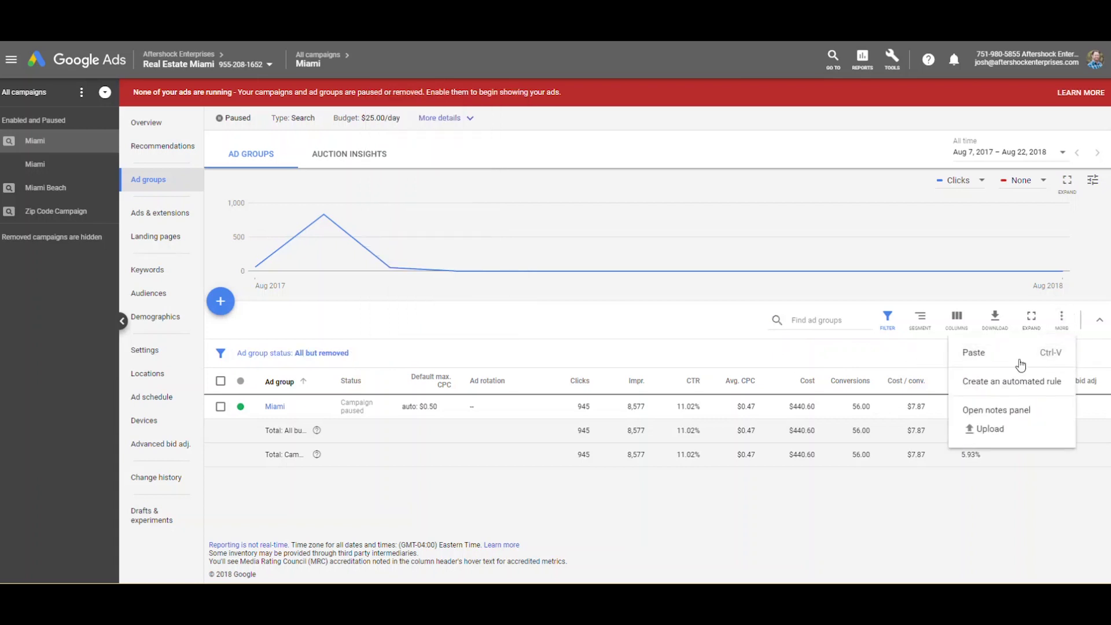
# Step: Copy the Miami ad group with Edit > Copy and bring up its Paste option
pyautogui.click(221, 382)
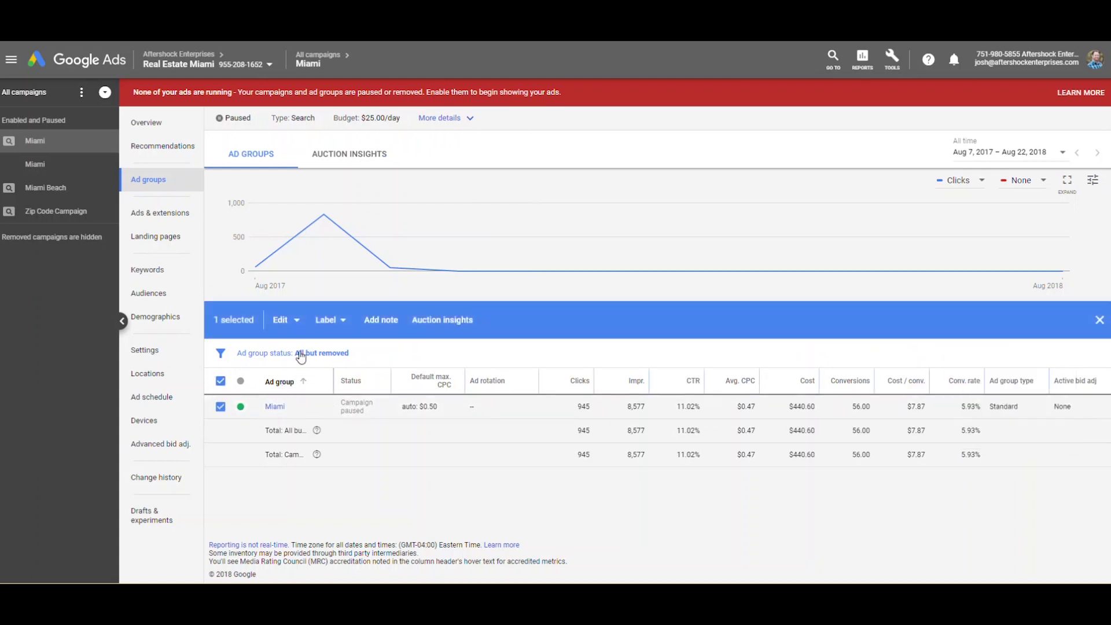
pyautogui.click(282, 320)
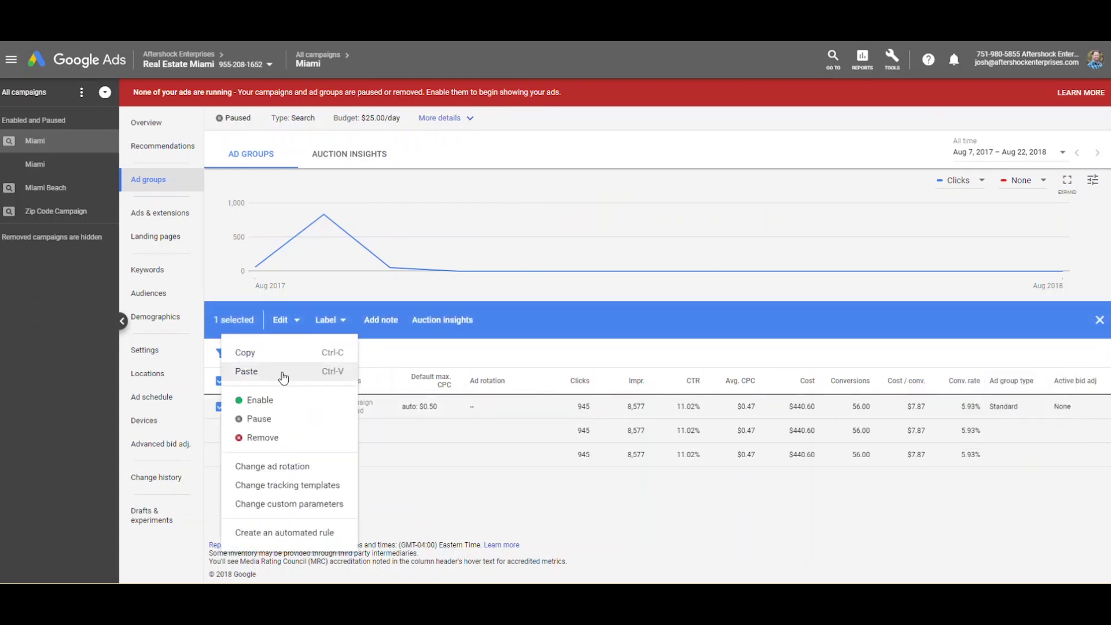
pyautogui.click(256, 354)
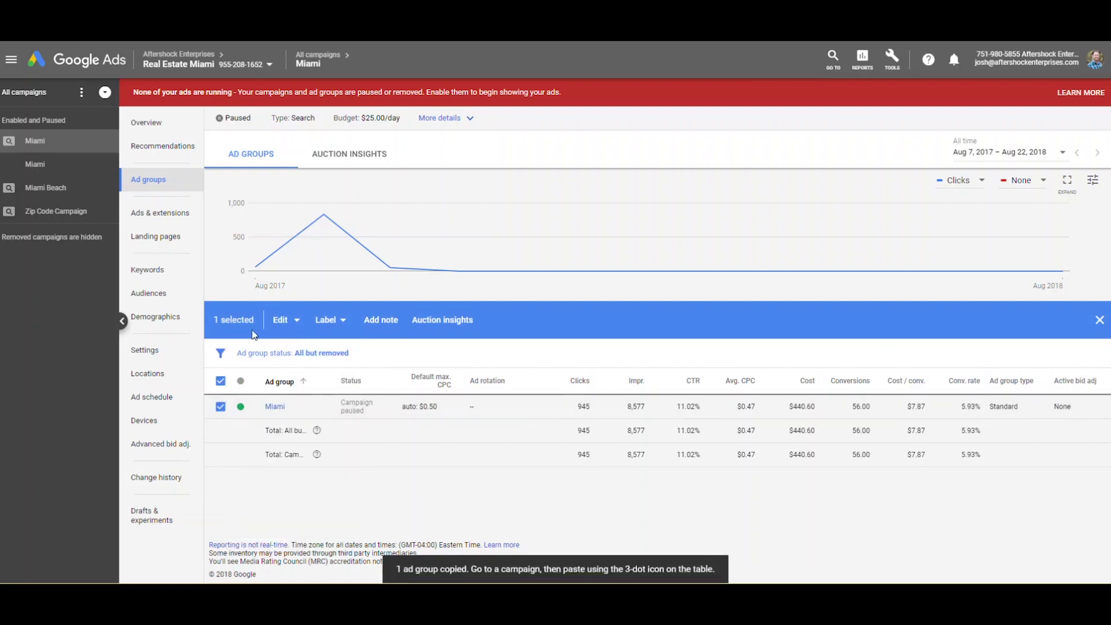
pyautogui.click(1099, 320)
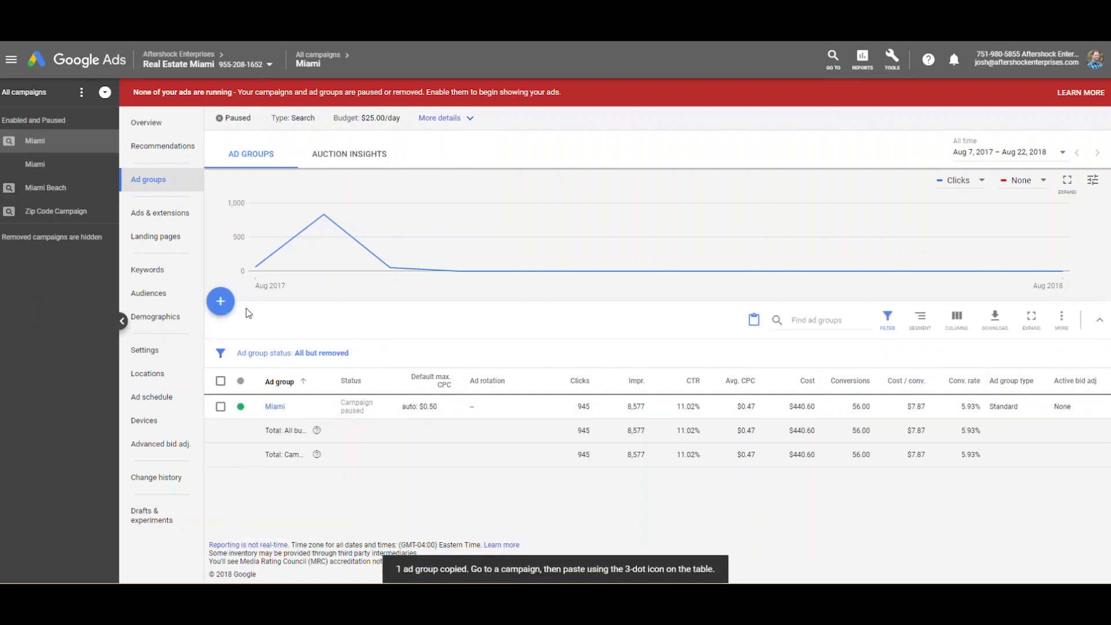
pyautogui.click(221, 381)
pyautogui.click(220, 381)
pyautogui.click(221, 381)
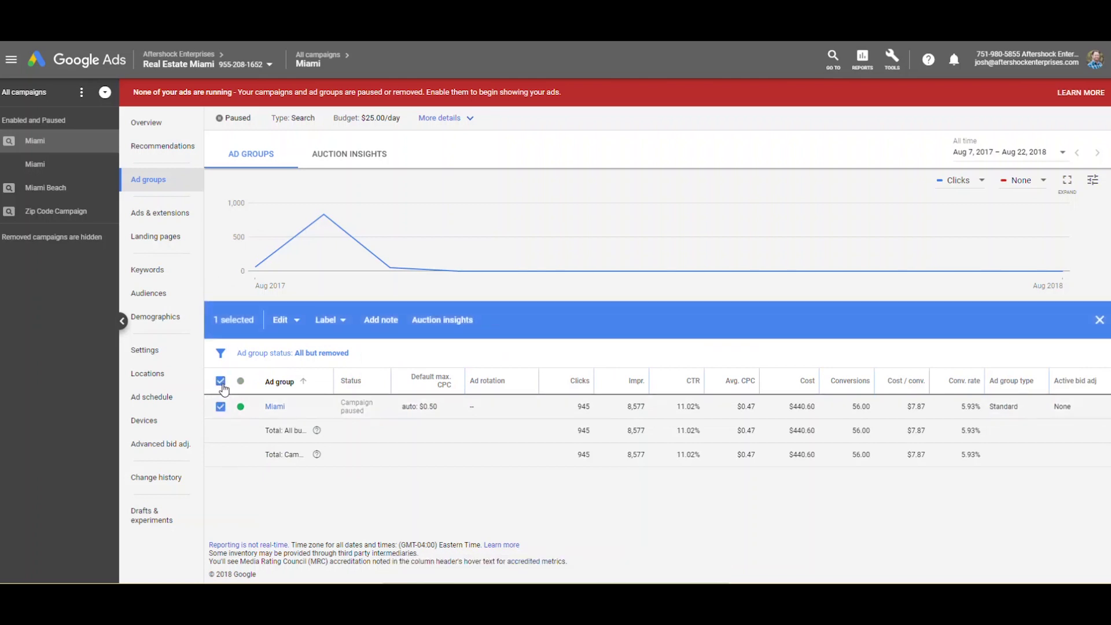
pyautogui.click(220, 381)
pyautogui.click(1062, 317)
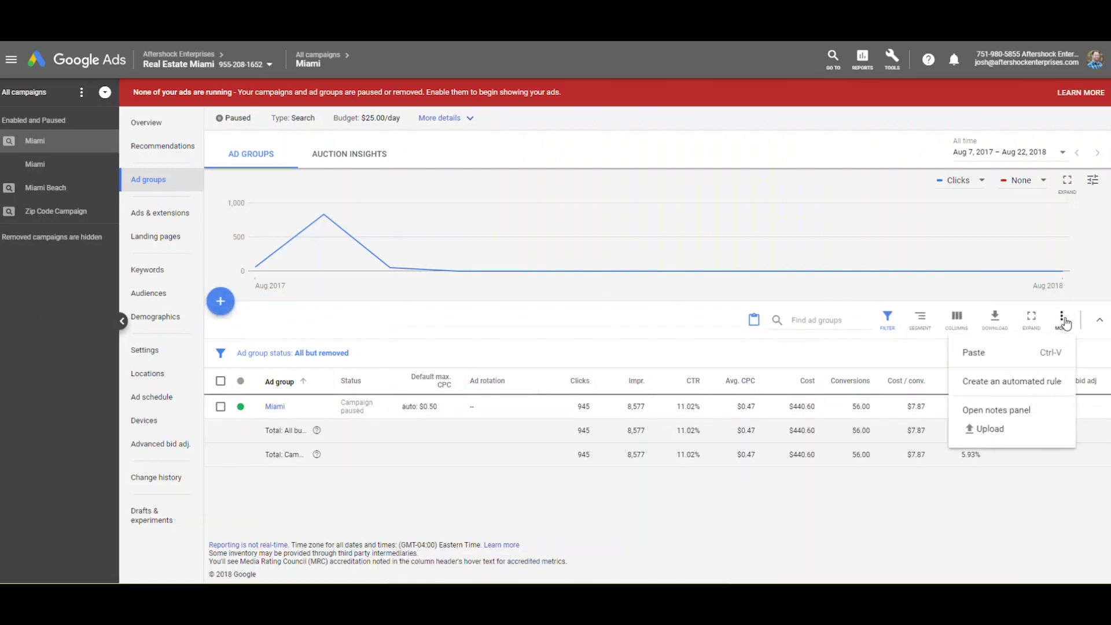